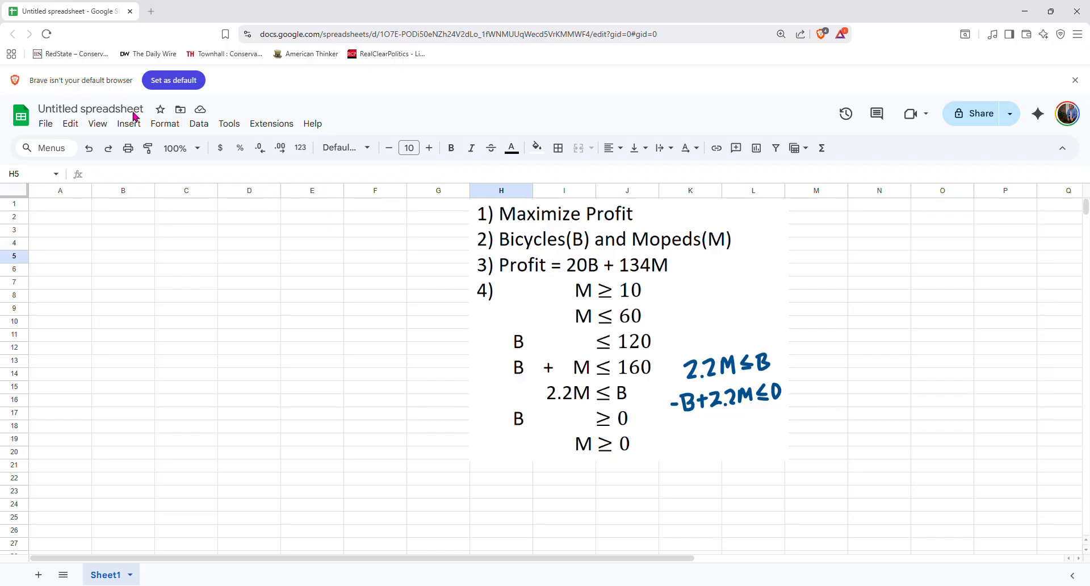
# Rename the spreadsheet to Bicycles and Mopeds
pyautogui.click(113, 115)
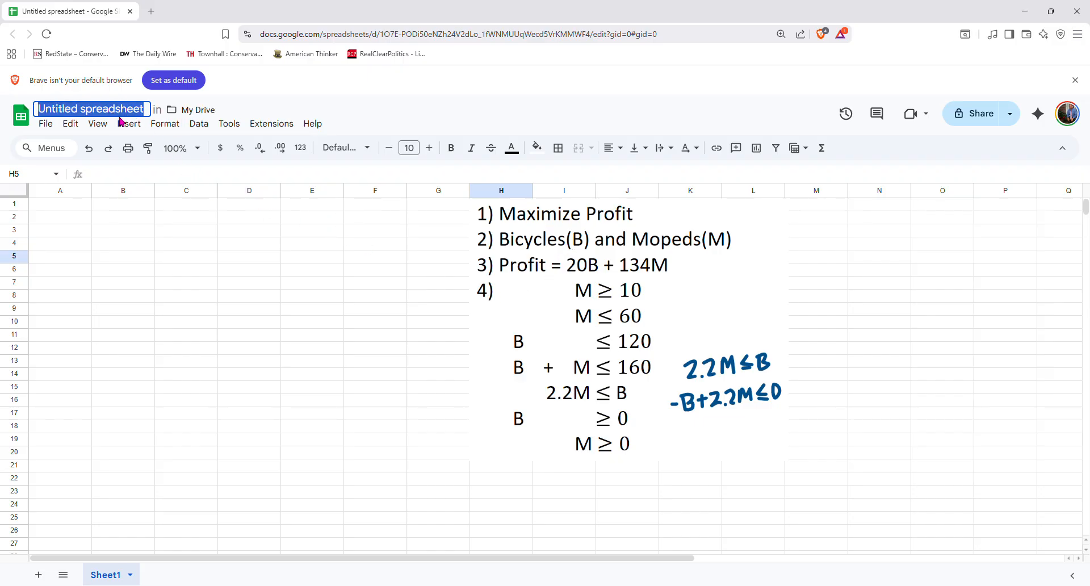
pyautogui.write('Bi')
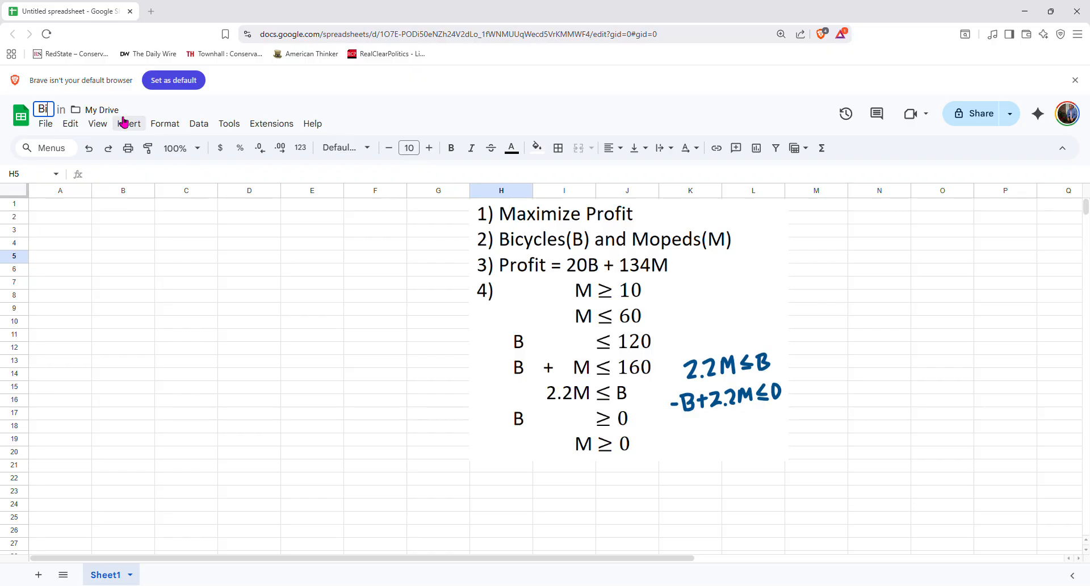
pyautogui.write('cycles and')
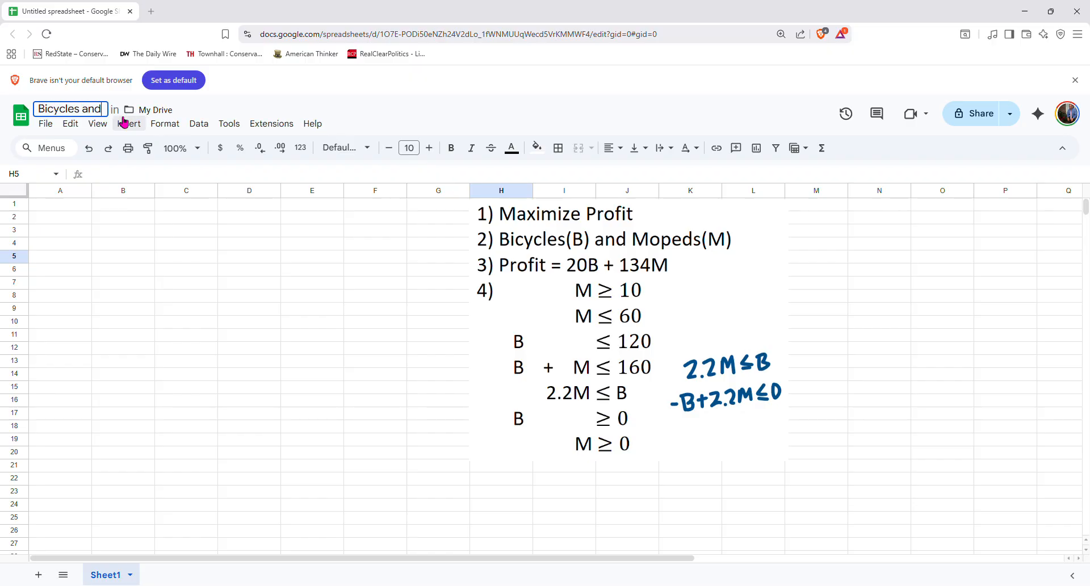
pyautogui.write(' Mopeds')
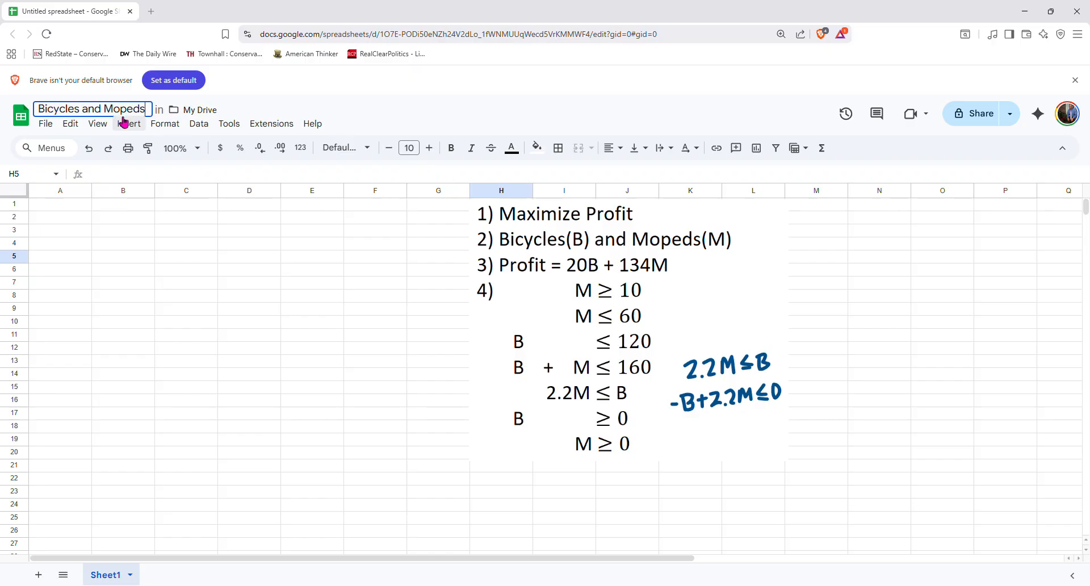
# Enter the column headers Bicycle in B1, Moped in C1 and Constants in E1
pyautogui.click(125, 205)
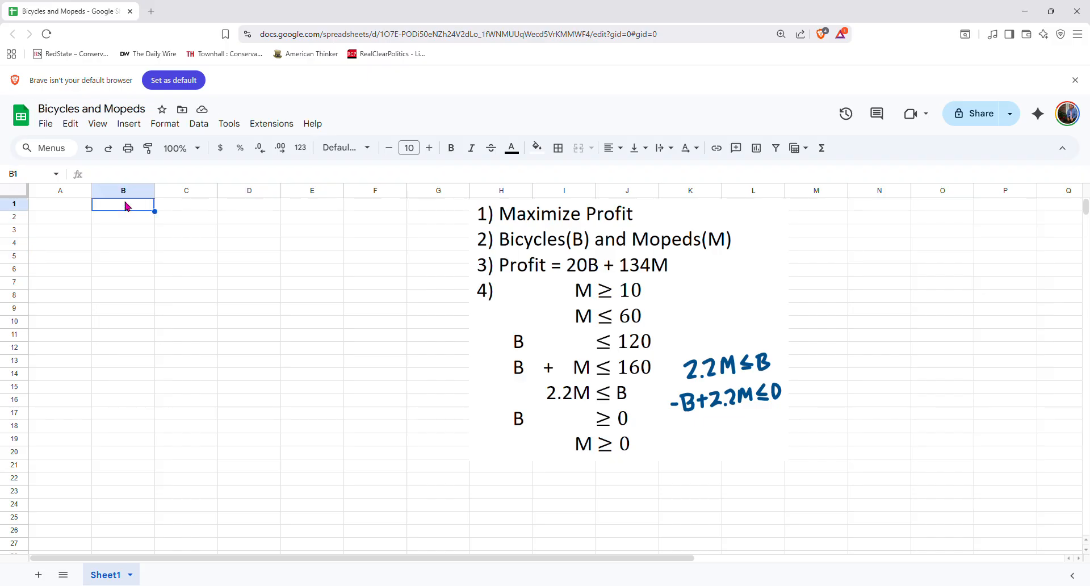
pyautogui.write('Bicycle')
pyautogui.press('Tab')
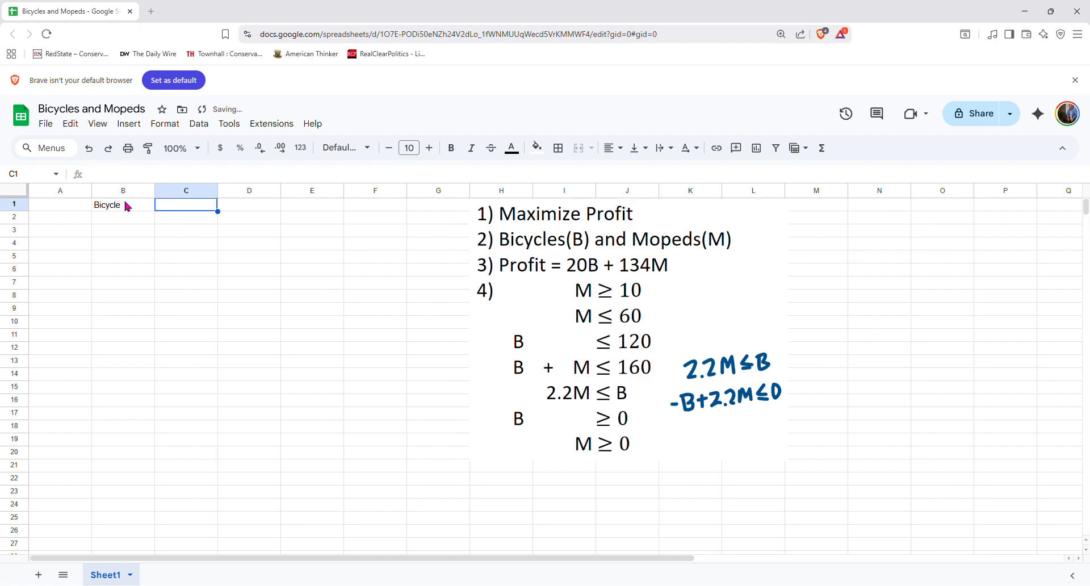
pyautogui.write('Moped')
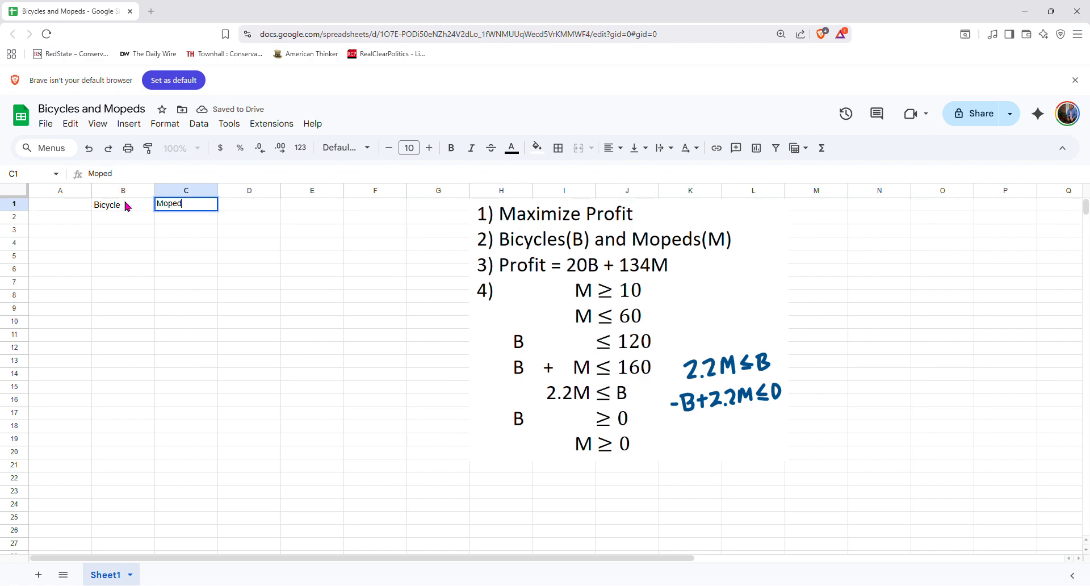
pyautogui.press('Tab')
pyautogui.press('Tab')
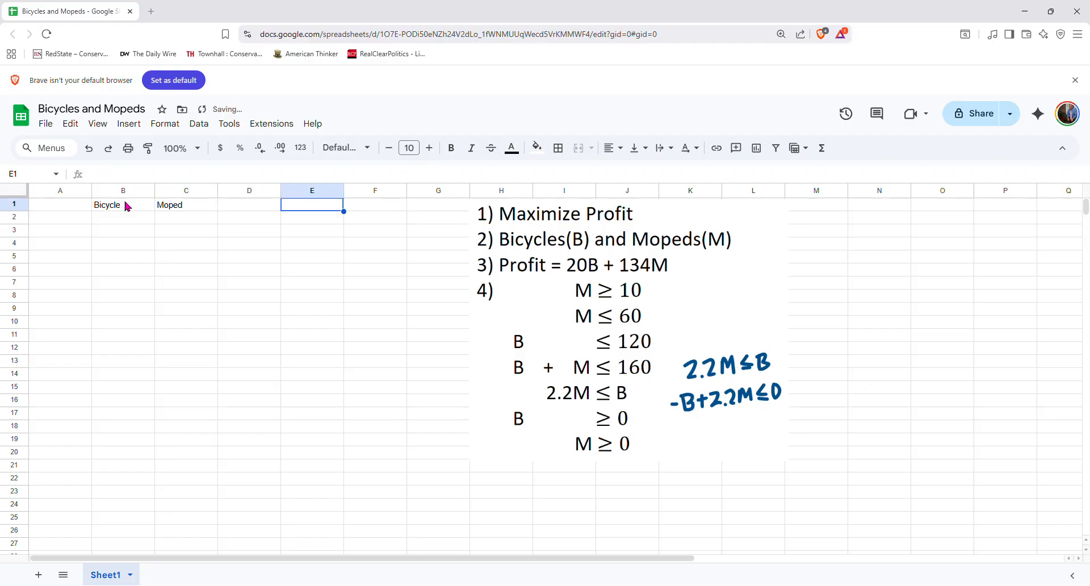
pyautogui.write('C')
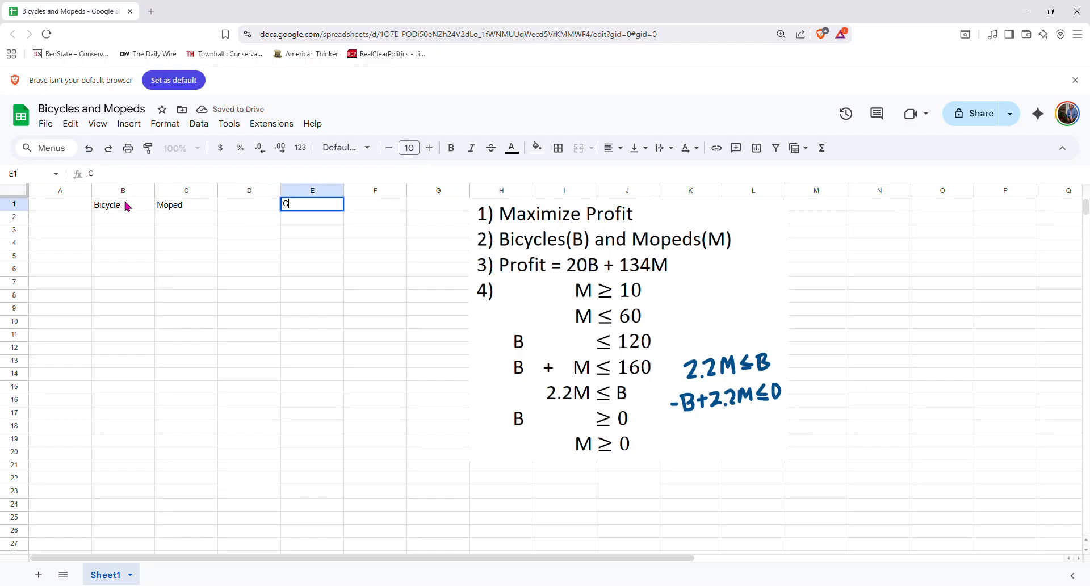
pyautogui.write('onstants')
# Add row Constraint 1 with Bicycle coefficient 0, Moped coefficient 1 and constant 10
pyautogui.click(64, 222)
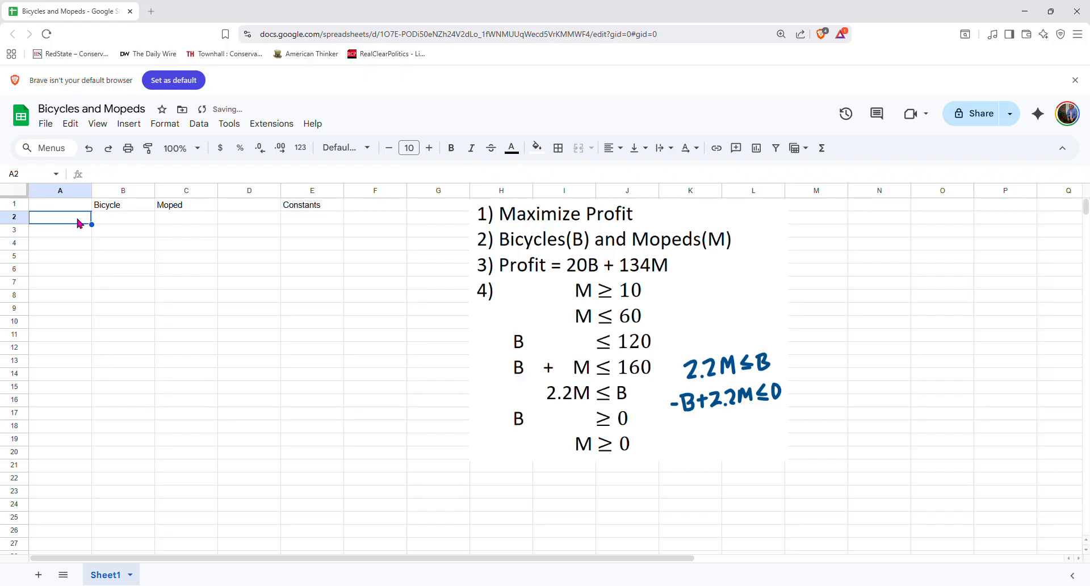
pyautogui.write('Co')
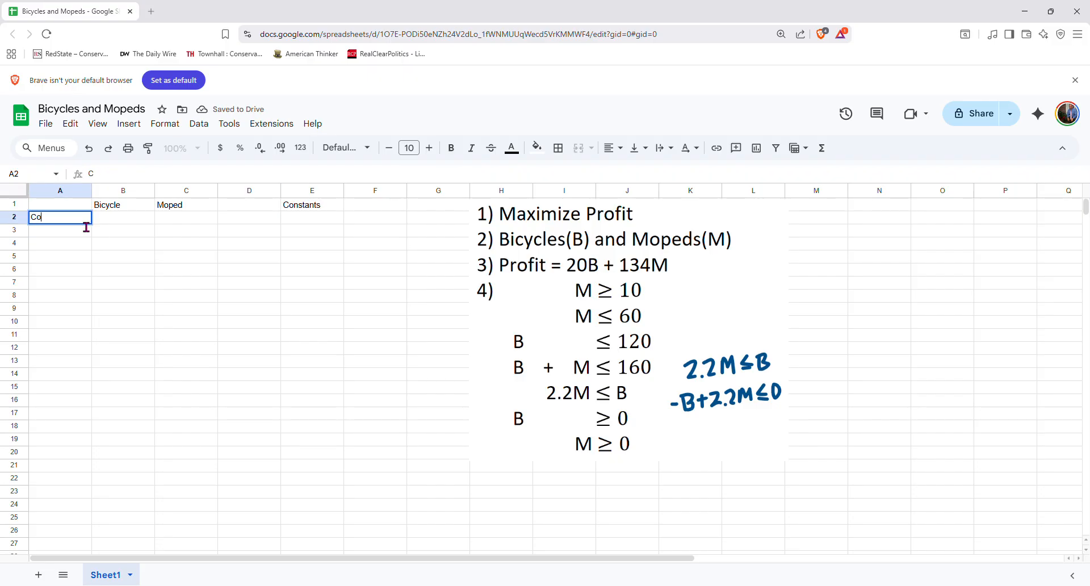
pyautogui.write('nstraint 1')
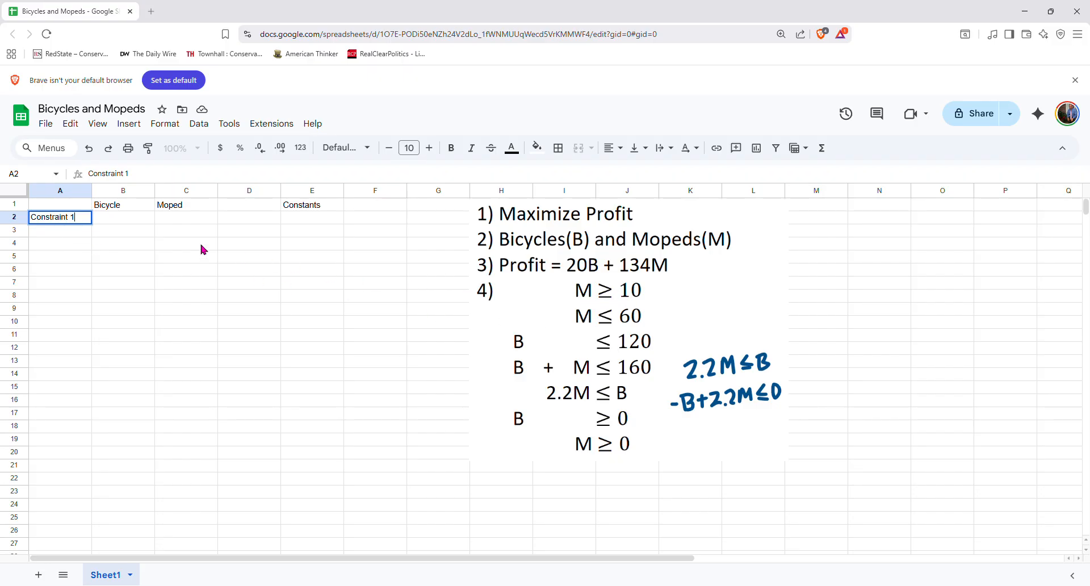
pyautogui.click(128, 221)
pyautogui.write('0')
pyautogui.press('Tab')
pyautogui.write('1')
pyautogui.press('Tab')
pyautogui.press('Tab')
pyautogui.write('10')
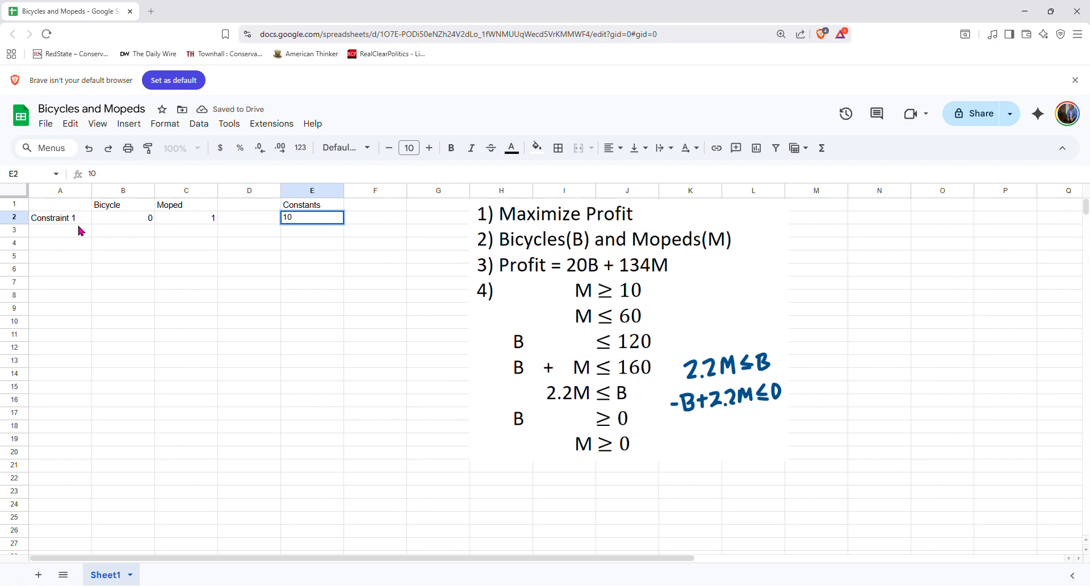
# Fill down the label Constraint 2 and enter Bicycle 0, Moped 1 and constant 60
pyautogui.click(79, 221)
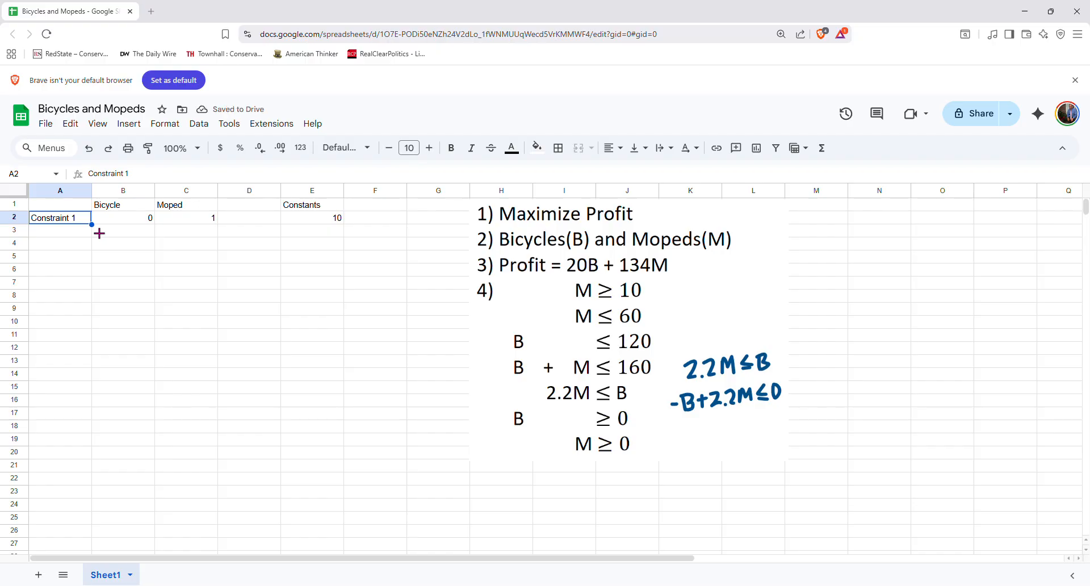
pyautogui.moveTo(98, 231); pyautogui.dragTo(100, 240)
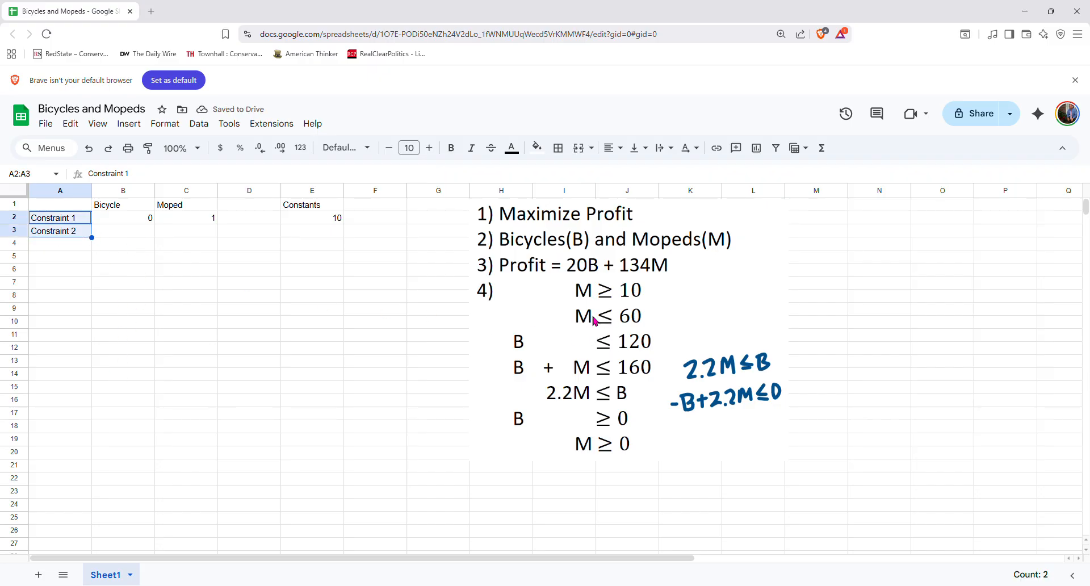
pyautogui.click(146, 234)
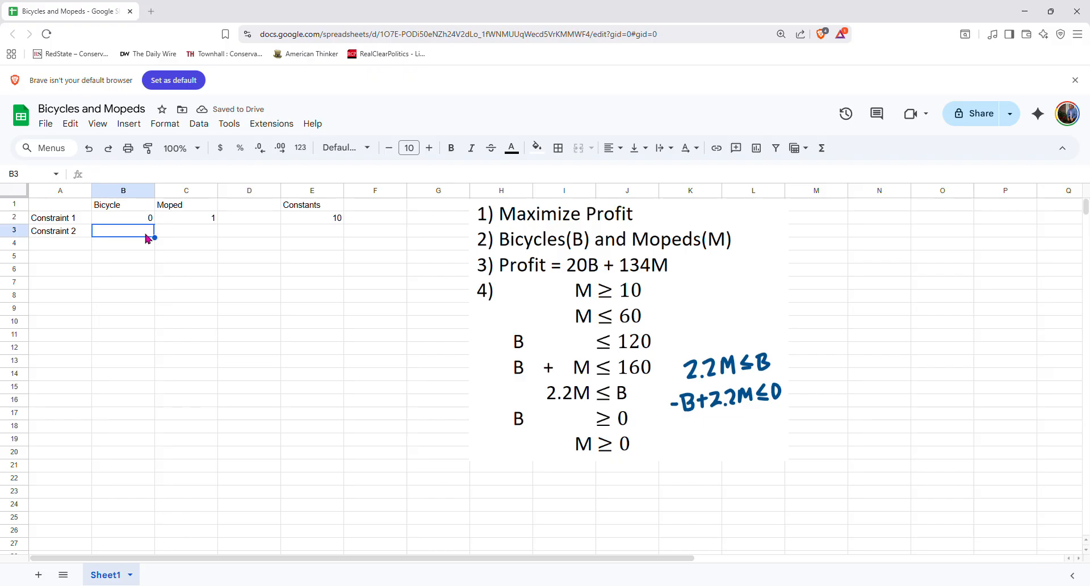
pyautogui.write('0')
pyautogui.press('Tab')
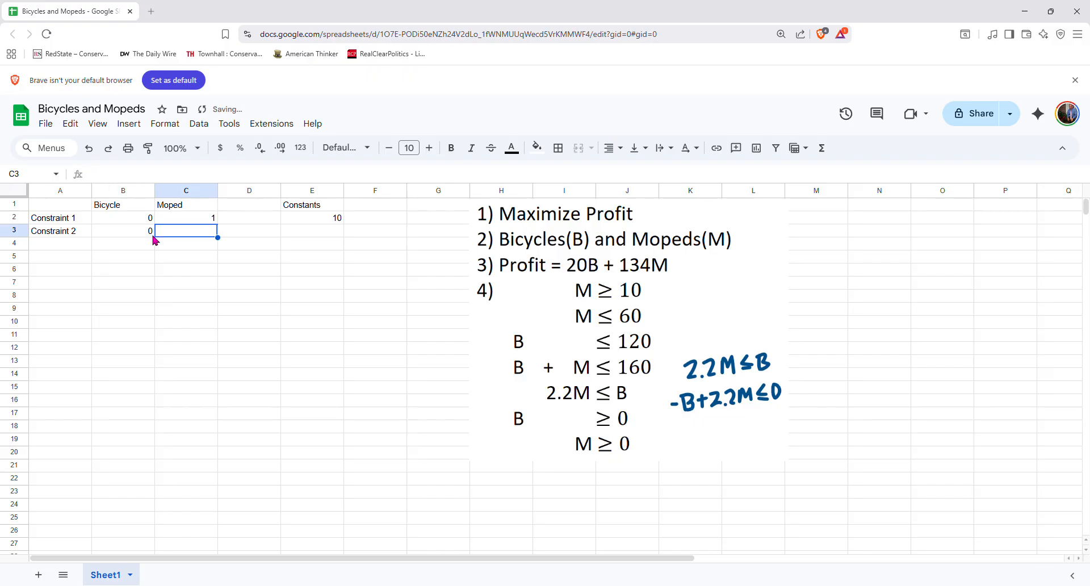
pyautogui.write('1')
pyautogui.press('Tab')
pyautogui.press('Tab')
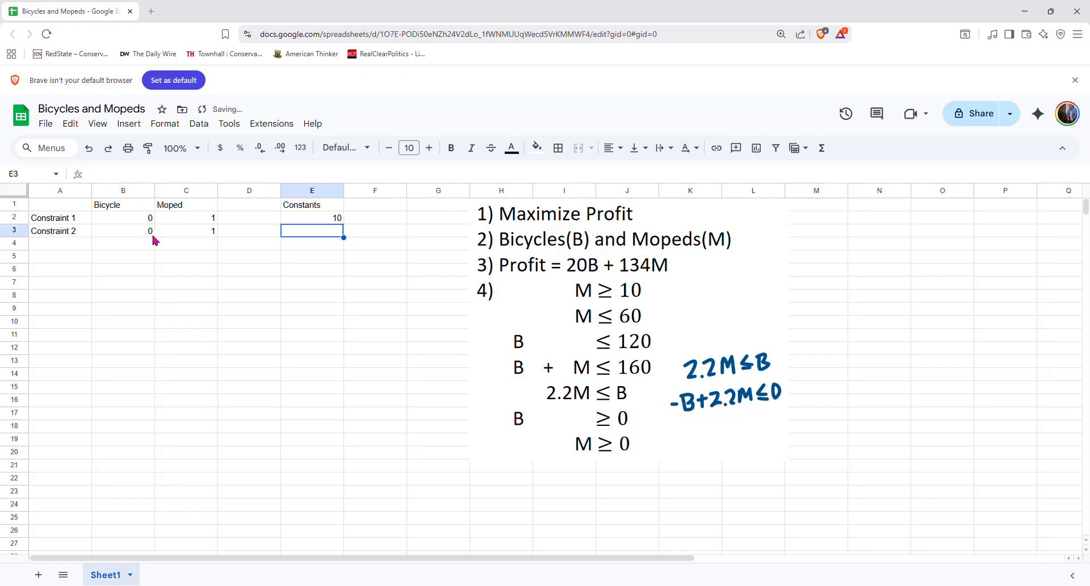
pyautogui.write('60')
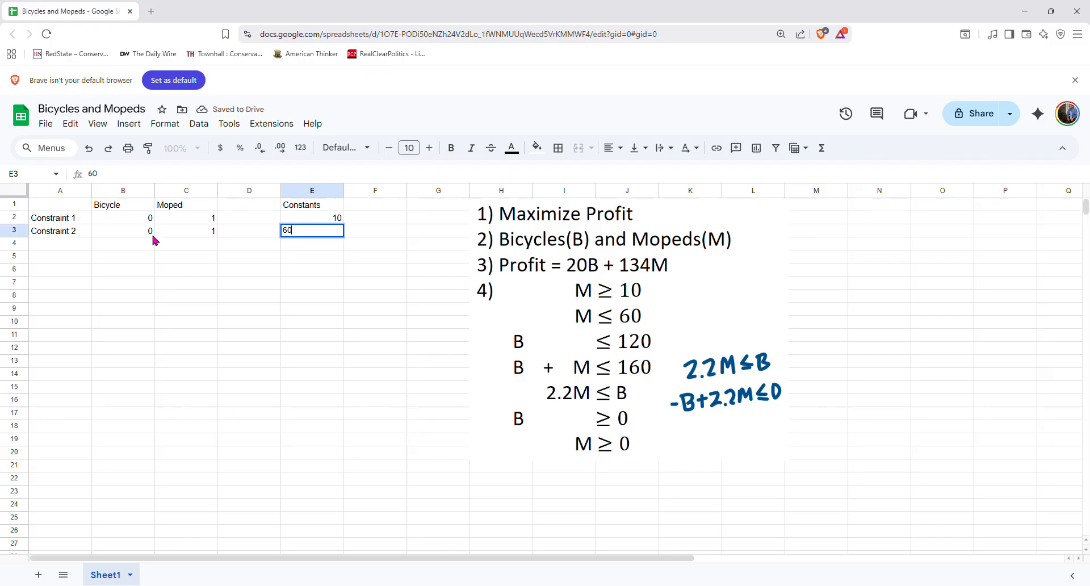
# Fill down the label Constraint 3 and enter Bicycle 1, Moped 0 and constant 120
pyautogui.click(82, 234)
pyautogui.moveTo(92, 238); pyautogui.dragTo(100, 256)
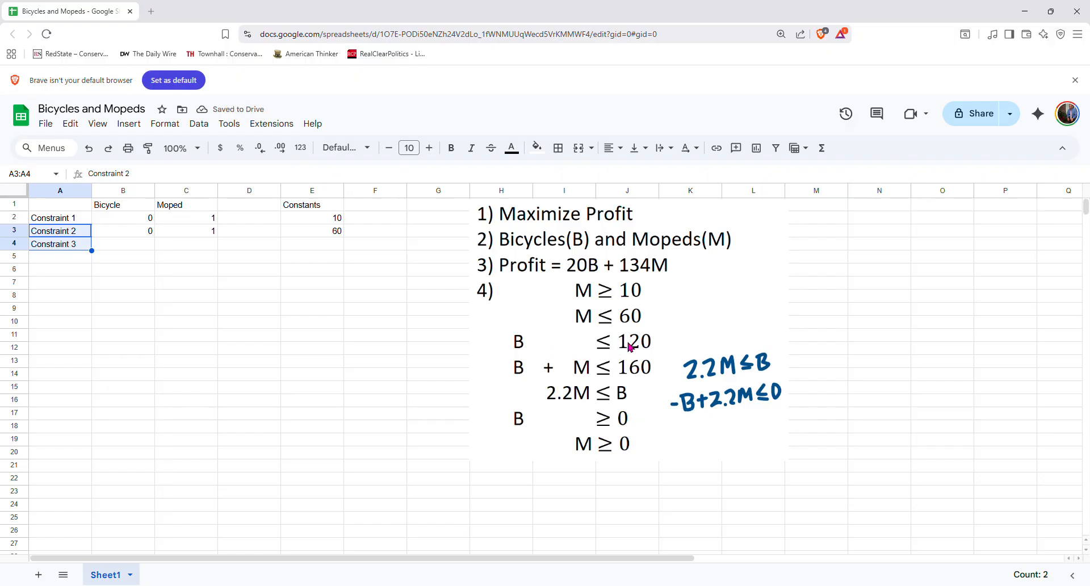
pyautogui.click(144, 248)
pyautogui.write('1')
pyautogui.press('Tab')
pyautogui.write('0')
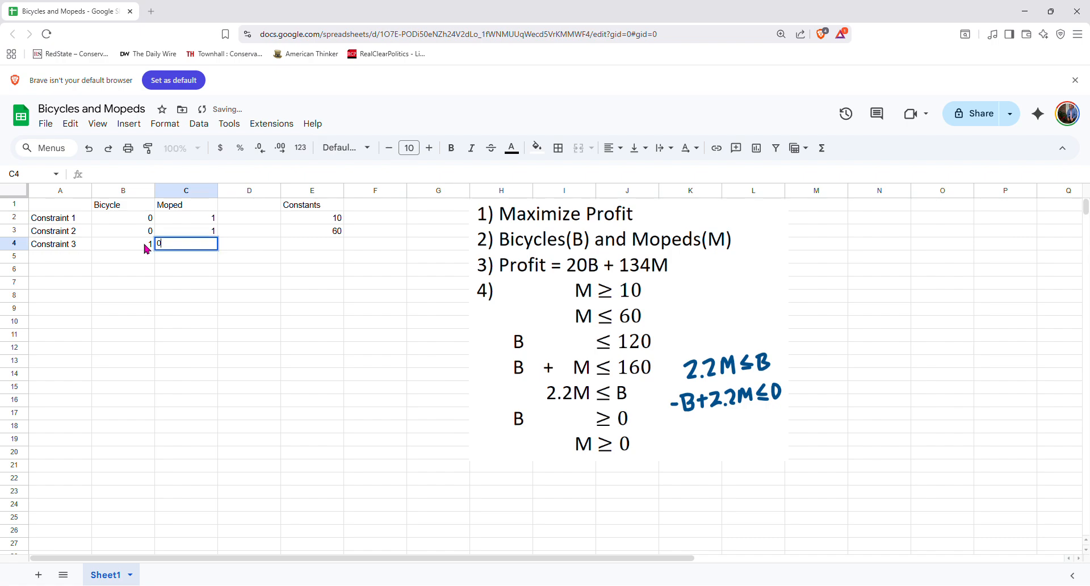
pyautogui.press('Tab')
pyautogui.press('Tab')
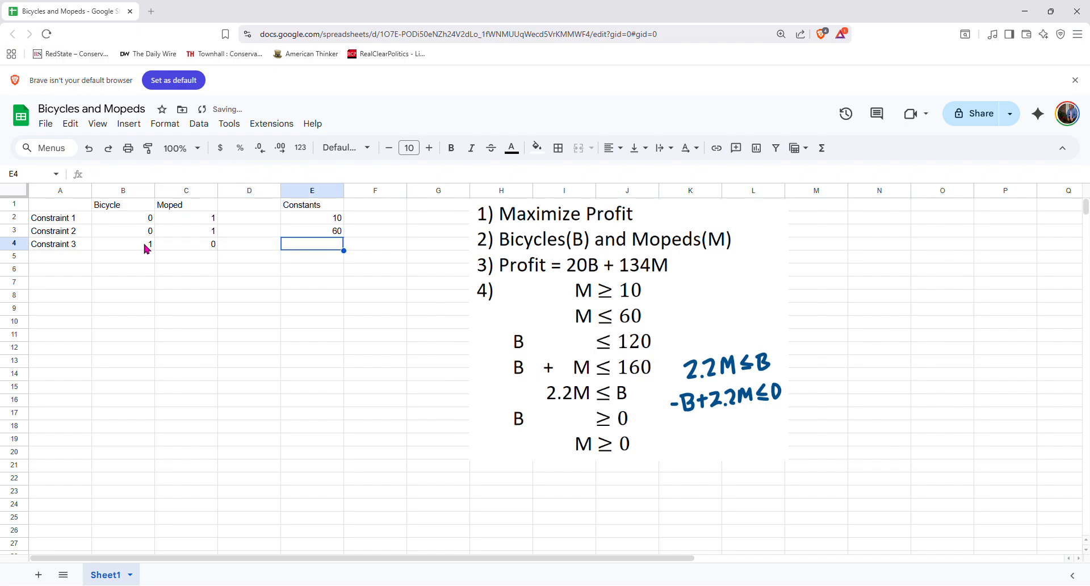
pyautogui.write('120')
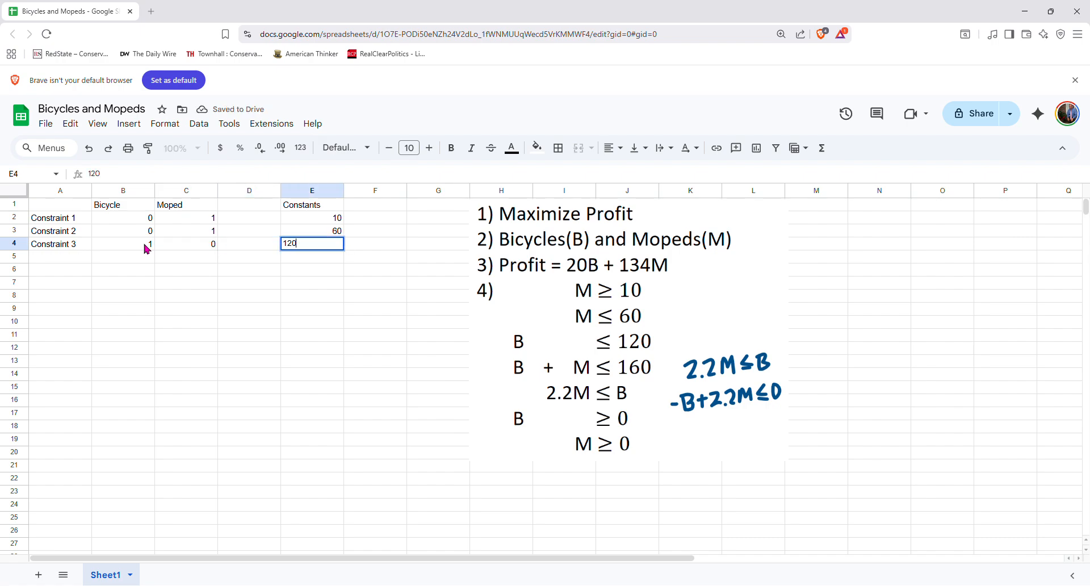
# Fill down the label Constraint 4 and enter Bicycle 1, Moped 1 and constant 160
pyautogui.click(65, 245)
pyautogui.moveTo(91, 251); pyautogui.dragTo(100, 265)
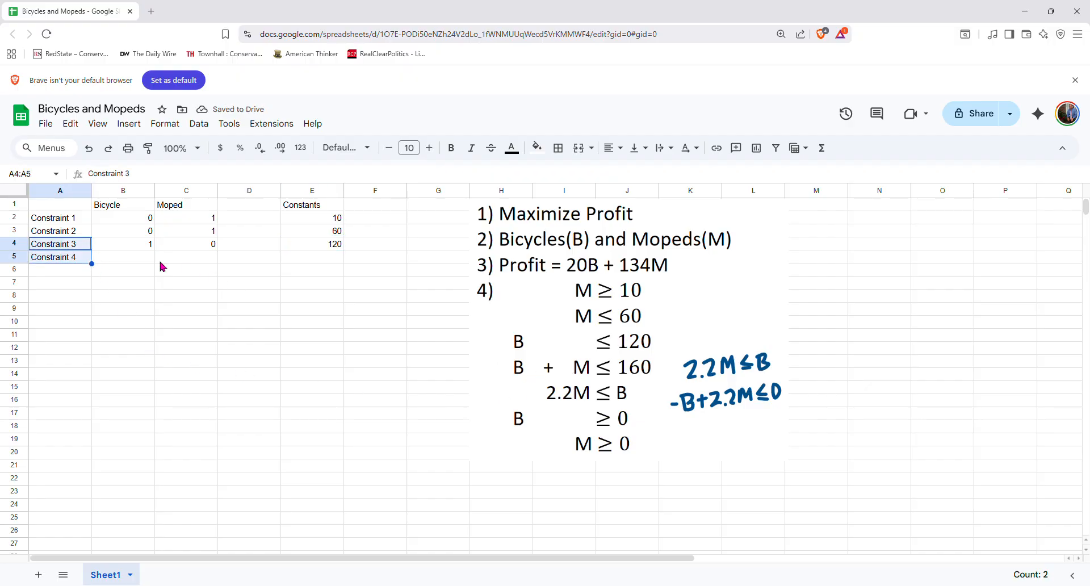
pyautogui.click(142, 258)
pyautogui.write('1')
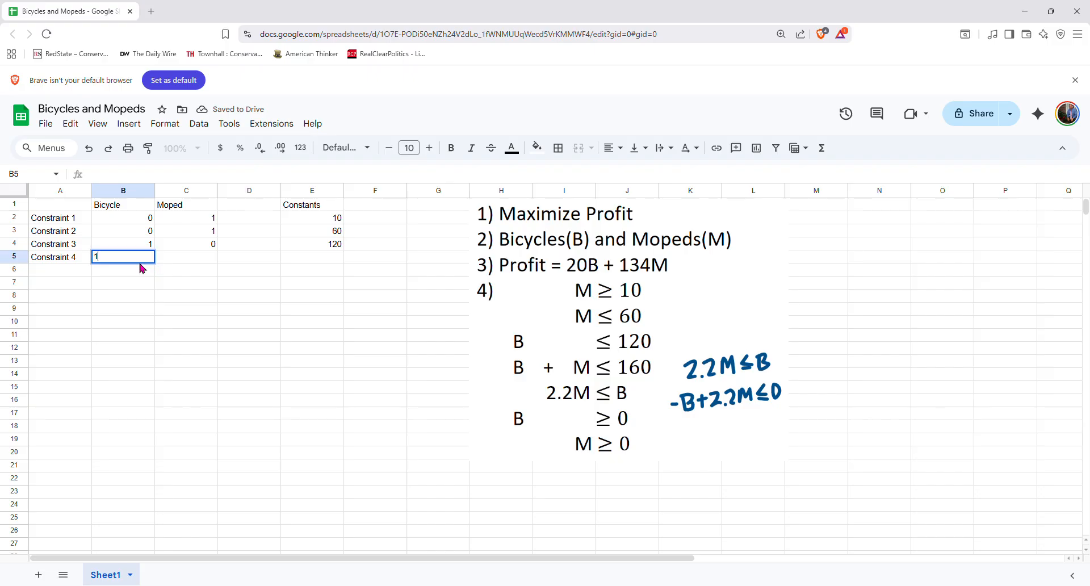
pyautogui.press('Tab')
pyautogui.write('1')
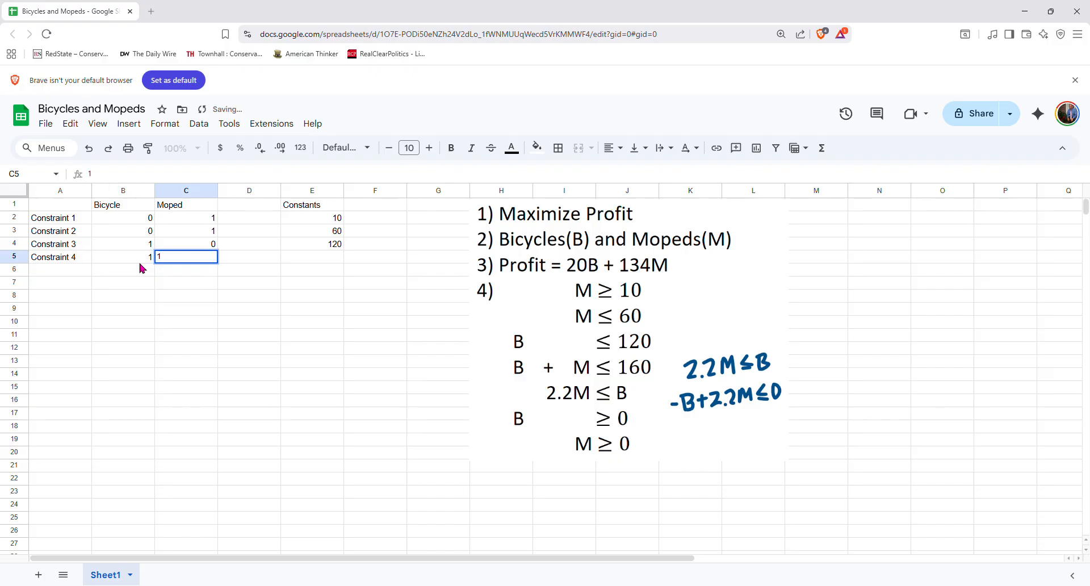
pyautogui.press('Tab')
pyautogui.press('Tab')
pyautogui.write('16')
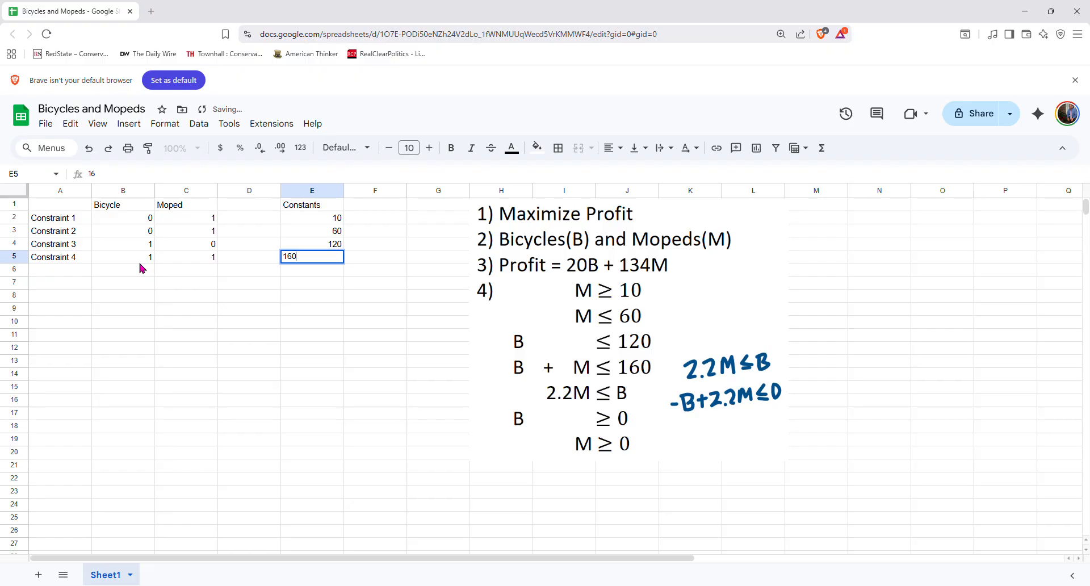
pyautogui.press('Return')
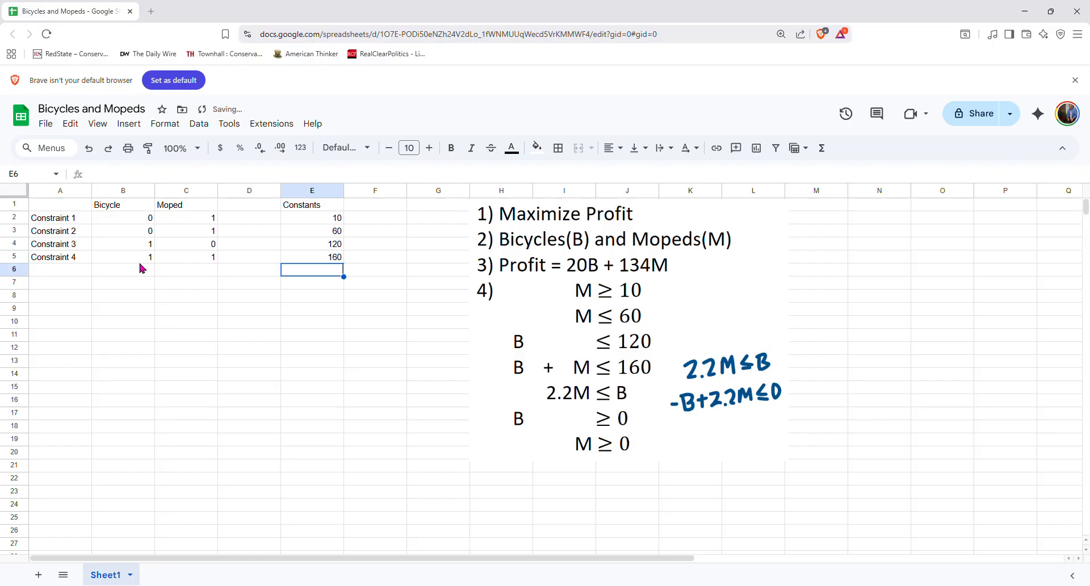
# Fill down the label Constraint 5 and enter Bicycle -1, Moped 2.2 and constant 0
pyautogui.click(80, 256)
pyautogui.moveTo(91, 264); pyautogui.dragTo(101, 284)
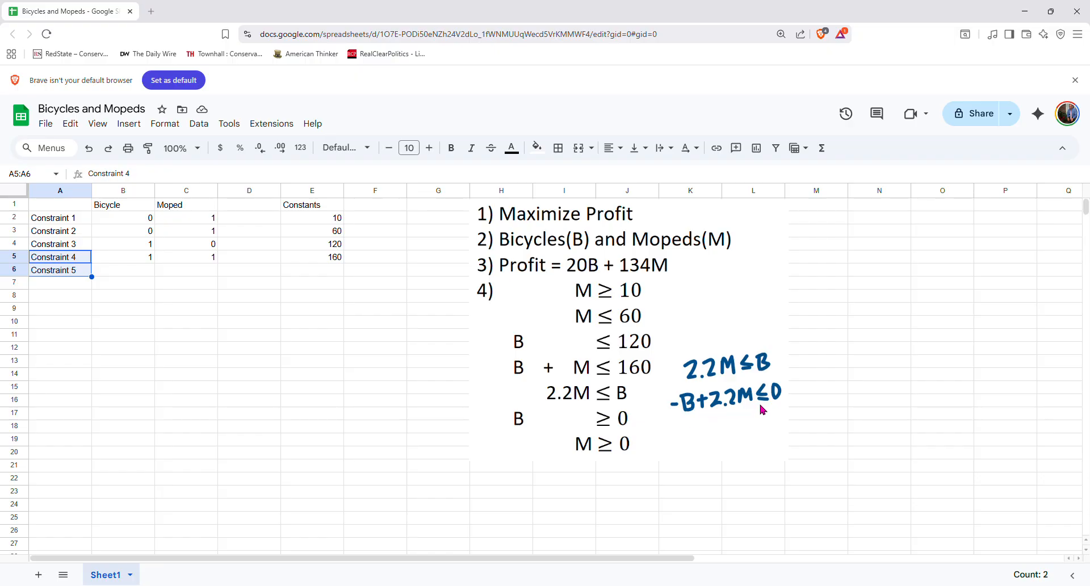
pyautogui.click(145, 274)
pyautogui.write('-')
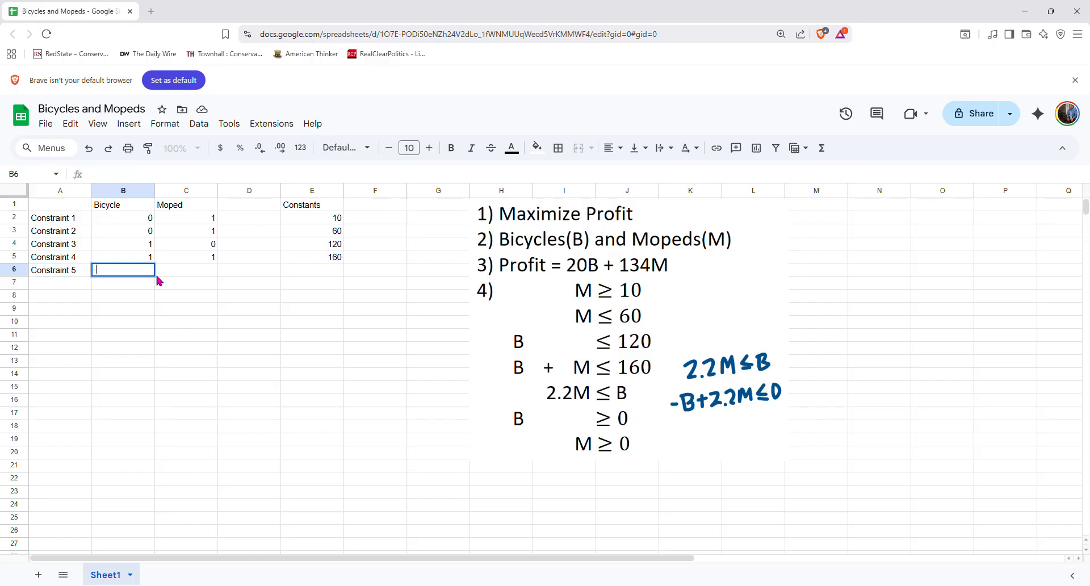
pyautogui.write('1')
pyautogui.press('Tab')
pyautogui.write('2.2')
pyautogui.press('Tab')
pyautogui.press('Tab')
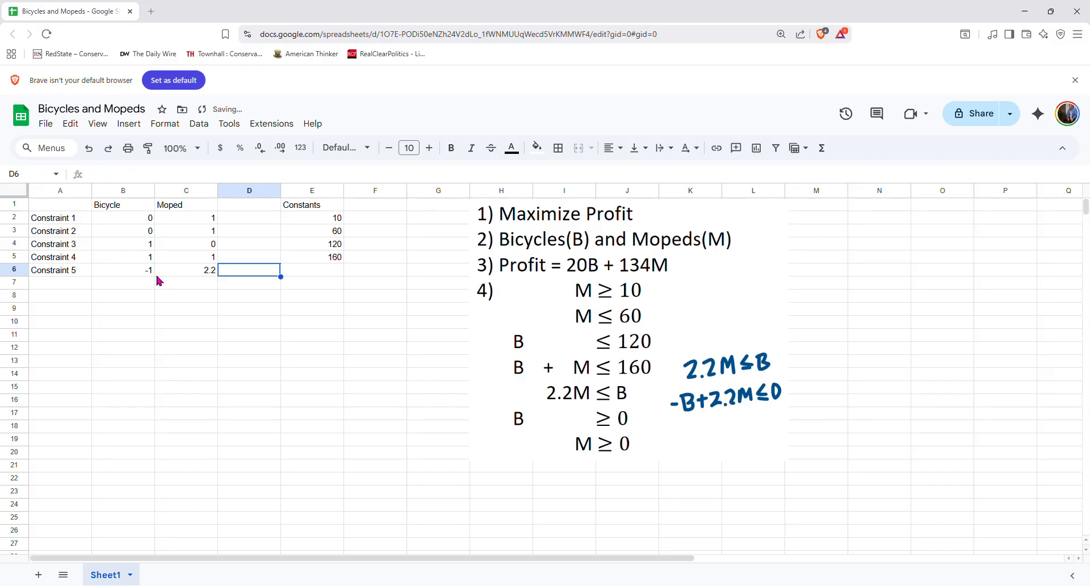
pyautogui.write('0')
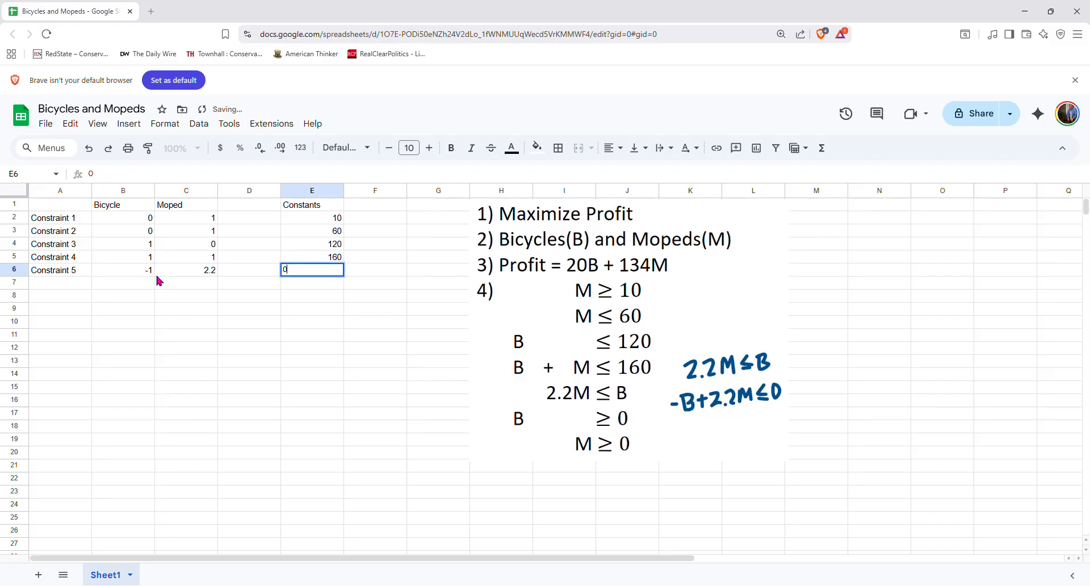
# Extend the constraint labels down to Constraint 6 and Constraint 7 in rows 7 and 8
pyautogui.click(83, 270)
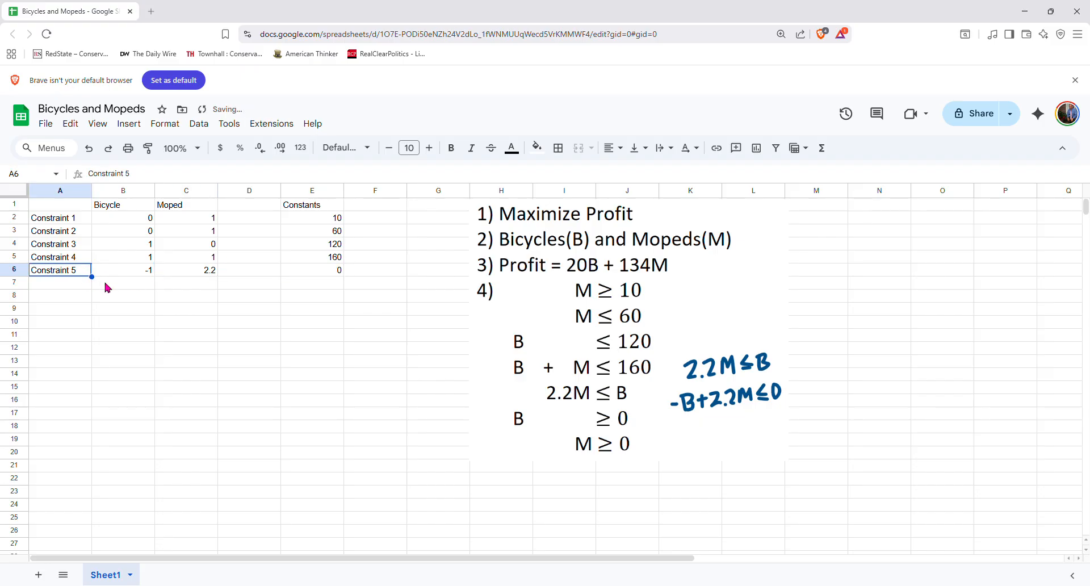
pyautogui.moveTo(103, 287); pyautogui.dragTo(92, 299)
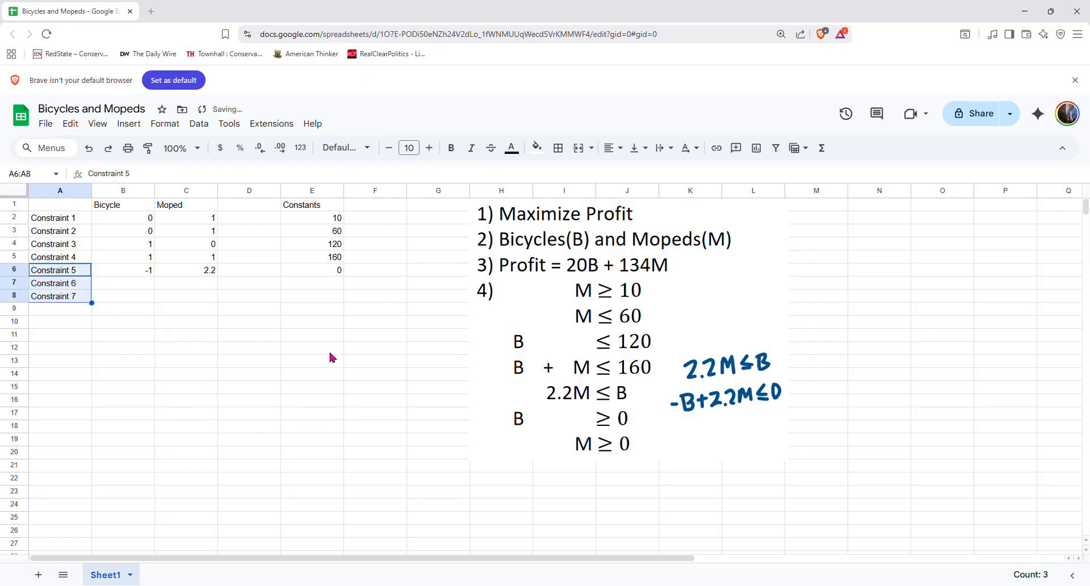
# Enter Constraint 6 coefficients: Bicycle 1, Moped 0 and constant 0
pyautogui.click(141, 290)
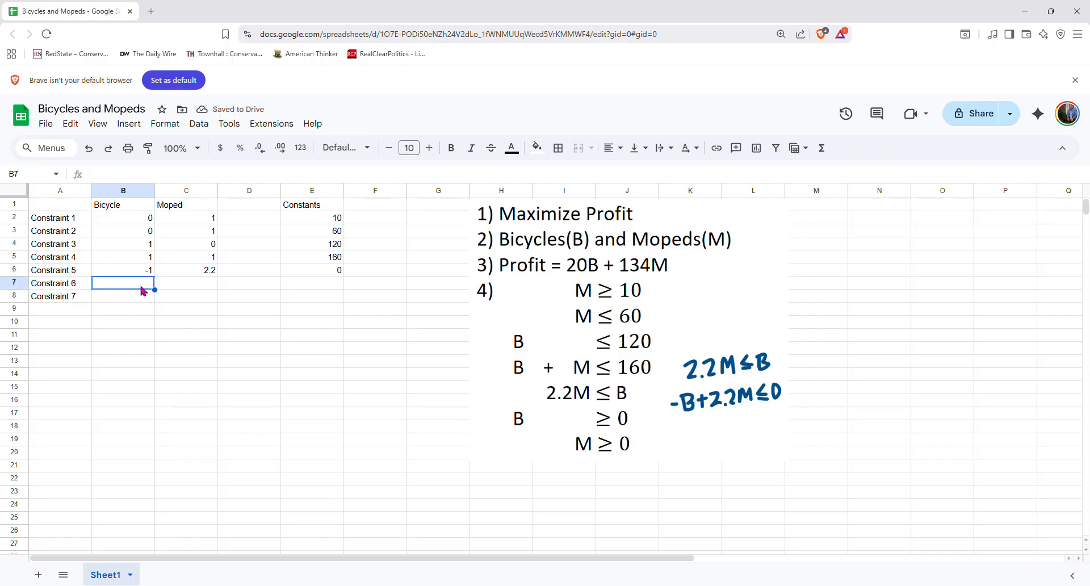
pyautogui.write('1')
pyautogui.press('Tab')
pyautogui.write('0')
pyautogui.press('Tab')
pyautogui.press('Tab')
pyautogui.write('0')
pyautogui.press('Left')
pyautogui.press('Left')
pyautogui.press('Left')
pyautogui.press('Down')
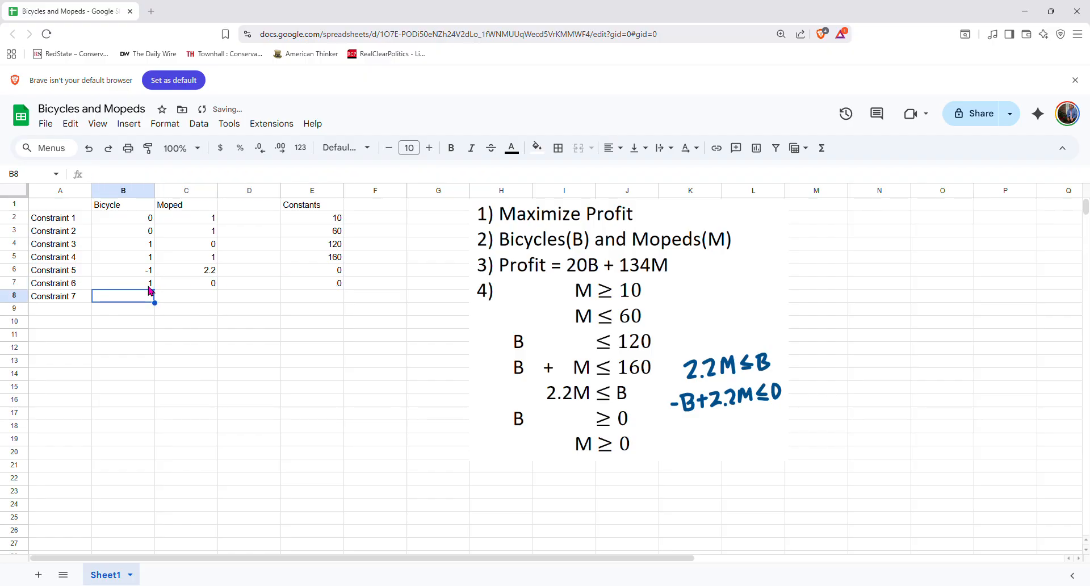
# Enter Constraint 7 coefficients: Bicycle 0, Moped 1 and constant 0
pyautogui.write('0')
pyautogui.press('Tab')
pyautogui.write('1')
pyautogui.press('Tab')
pyautogui.press('Tab')
pyautogui.write('0')
pyautogui.press('Return')
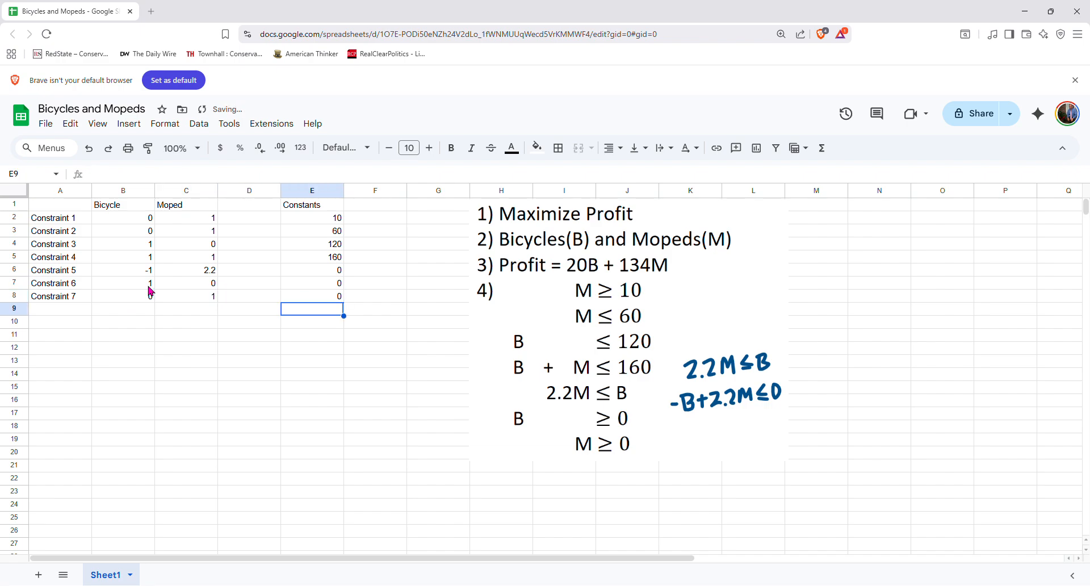
# Add an Obj. Function row in row 9 with Bicycle 20 and Moped 134
pyautogui.press('Left')
pyautogui.press('Left')
pyautogui.press('Left')
pyautogui.press('Left')
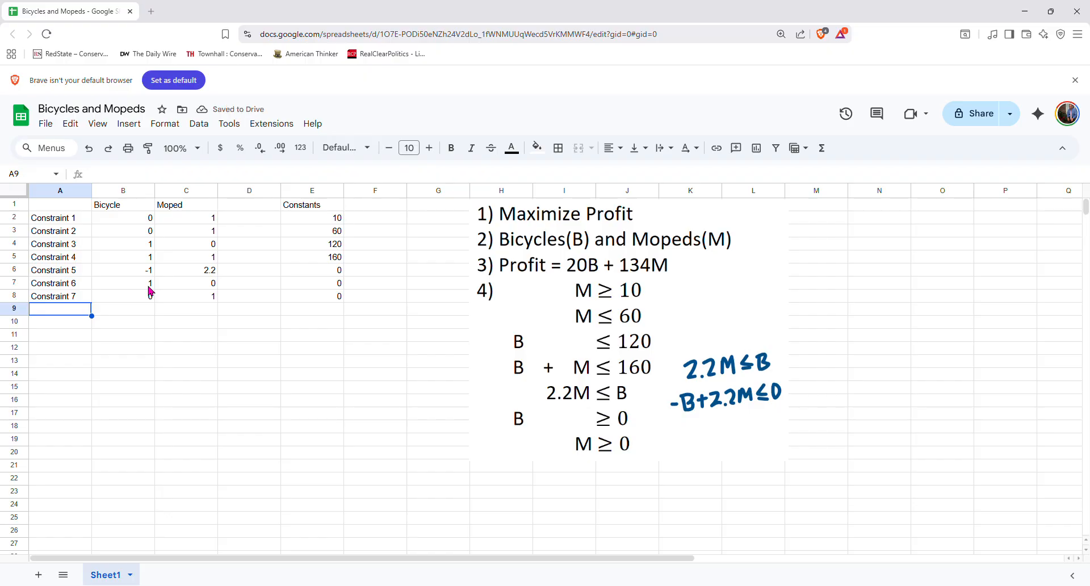
pyautogui.write('Obj')
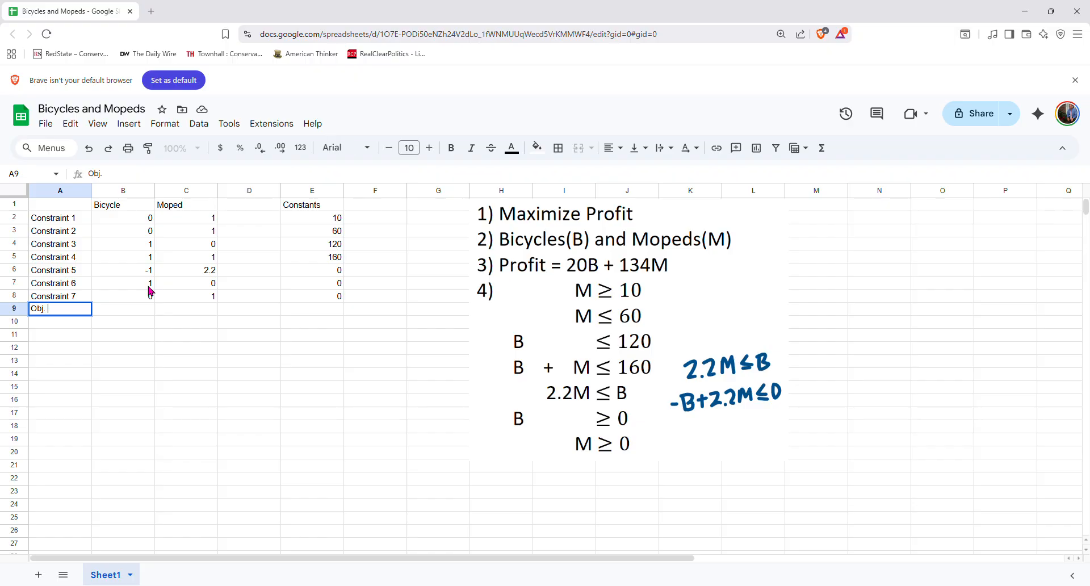
pyautogui.write('. Function')
pyautogui.click(137, 312)
pyautogui.write('20')
pyautogui.press('Tab')
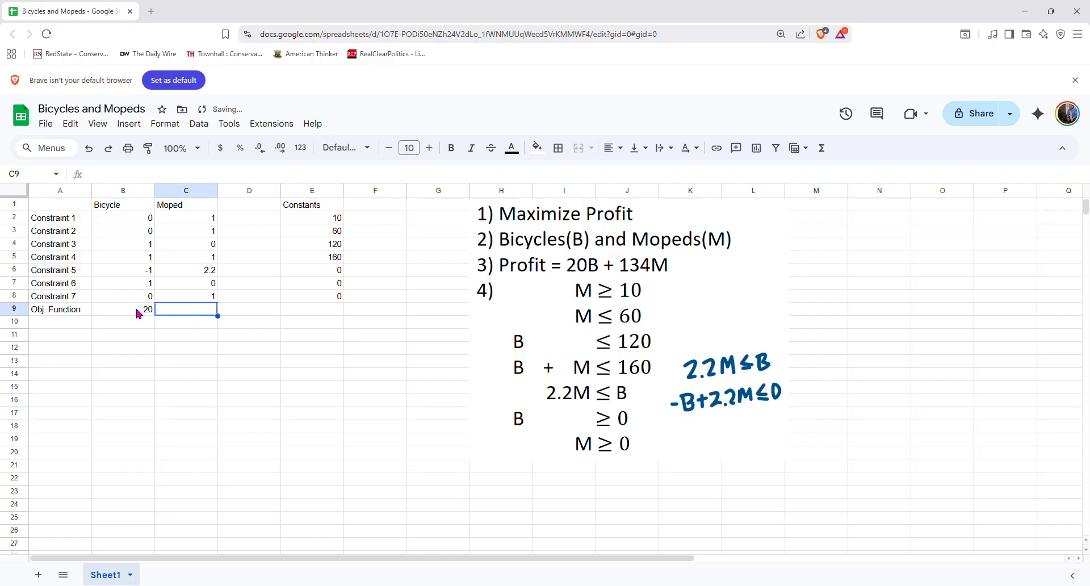
pyautogui.write('134')
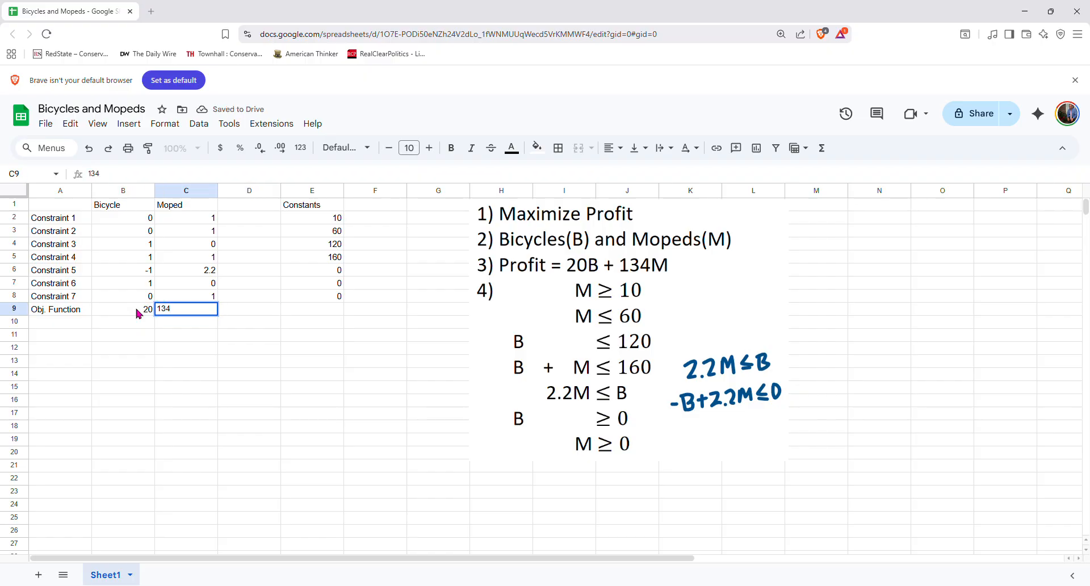
pyautogui.press('Tab')
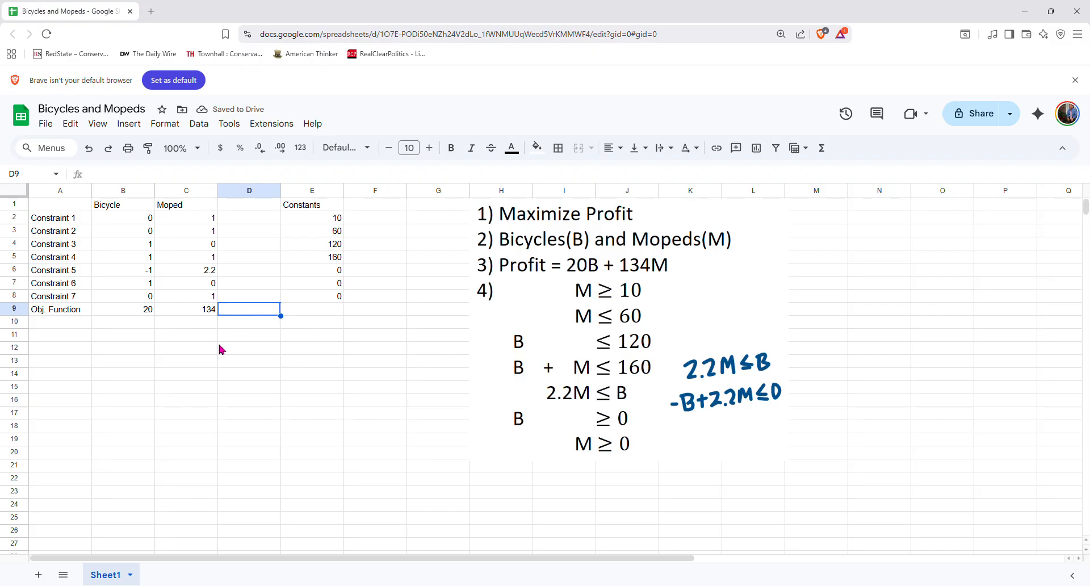
# Shade the decision variable cells B10:C10 yellow
pyautogui.moveTo(115, 325); pyautogui.dragTo(189, 330)
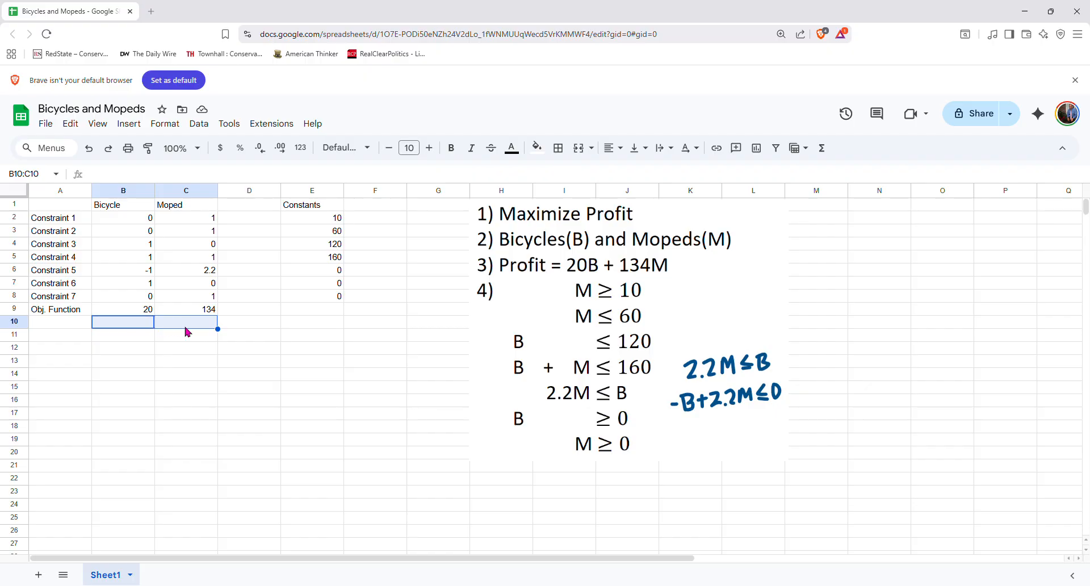
pyautogui.click(537, 147)
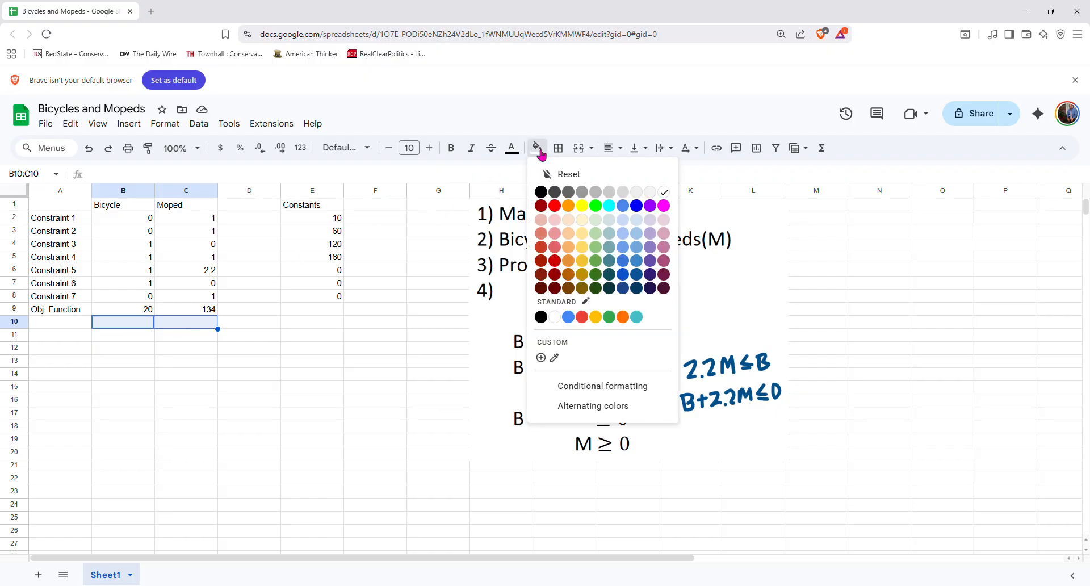
pyautogui.click(582, 205)
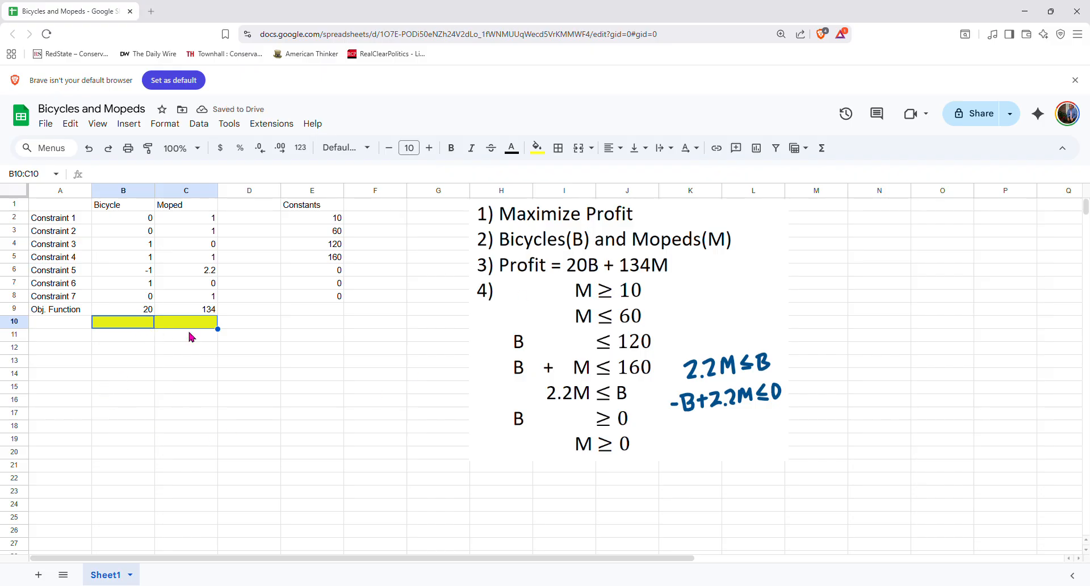
# Shade cells D2:D8 green
pyautogui.click(254, 221)
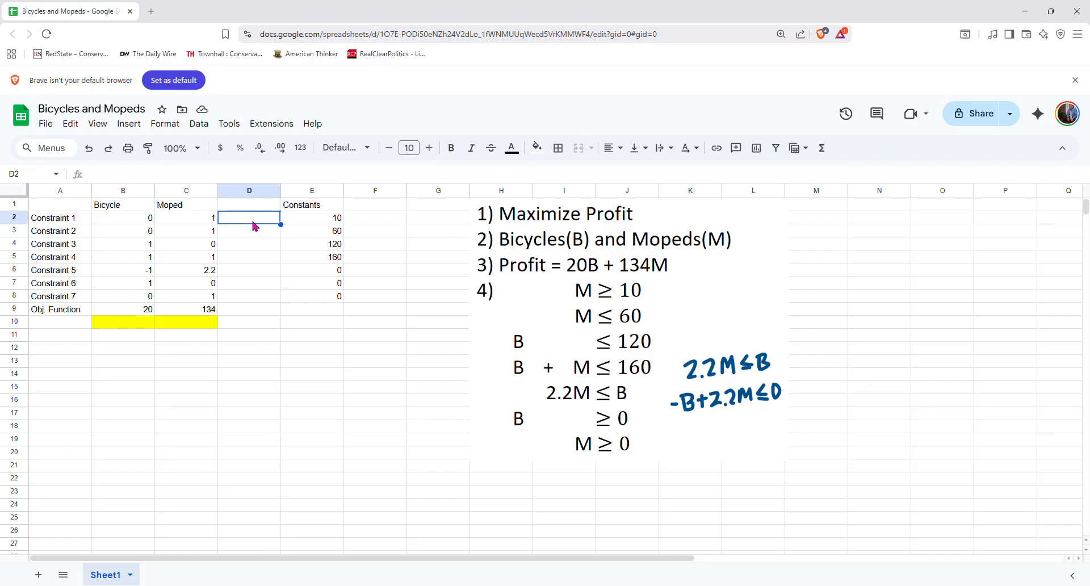
pyautogui.moveTo(254, 224); pyautogui.dragTo(257, 301)
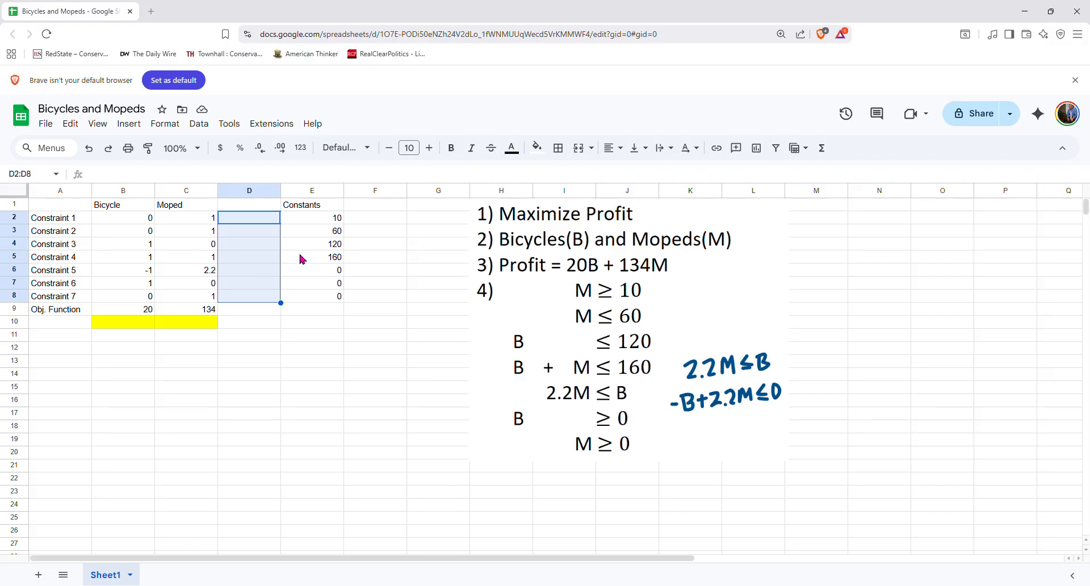
pyautogui.click(537, 149)
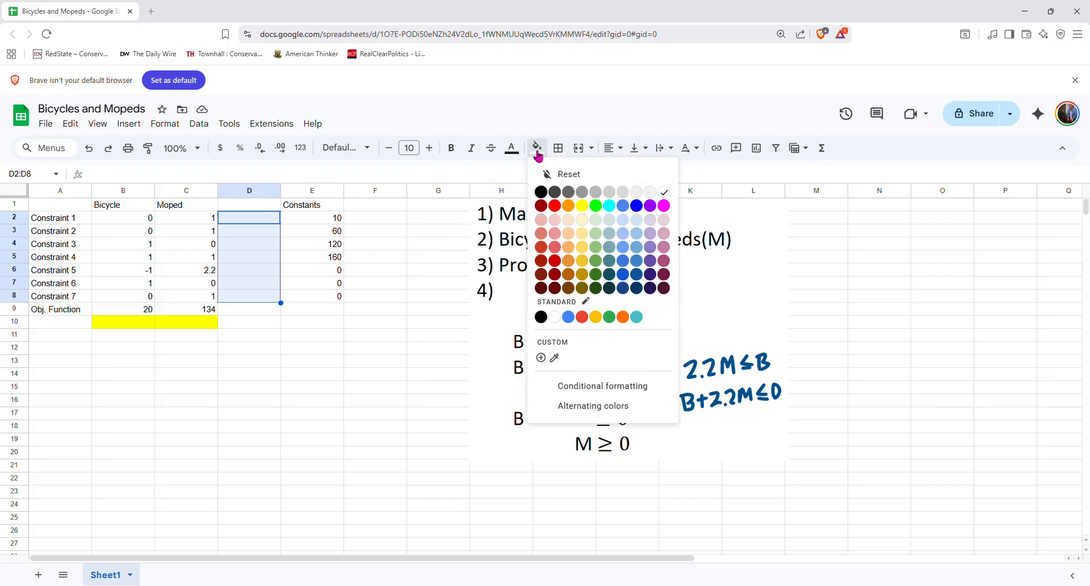
pyautogui.click(598, 206)
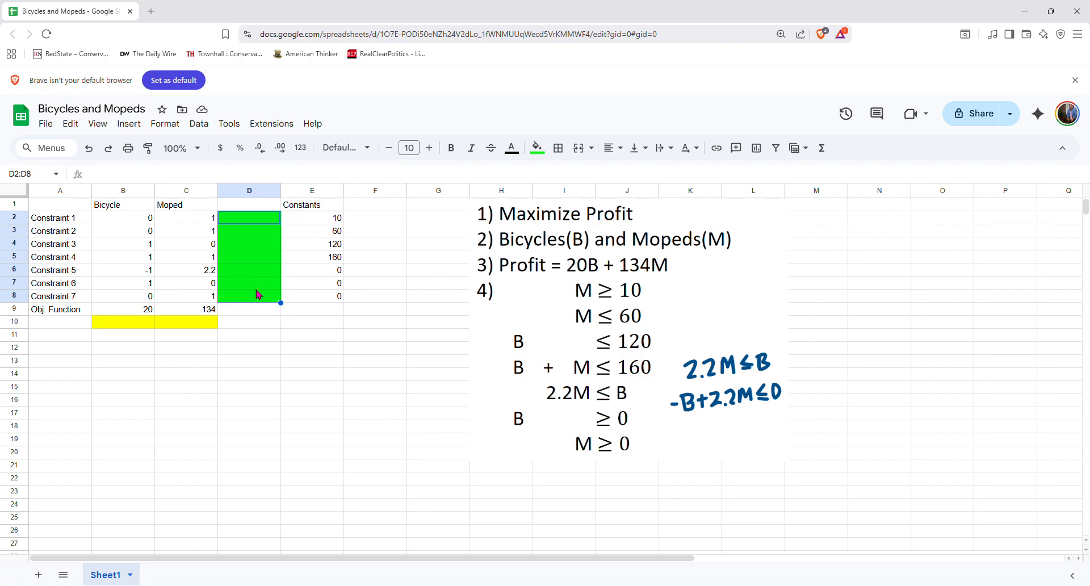
# Enter the formula =B2*B$10+C2*C$10 in D2 and fill it down to D9
pyautogui.click(236, 216)
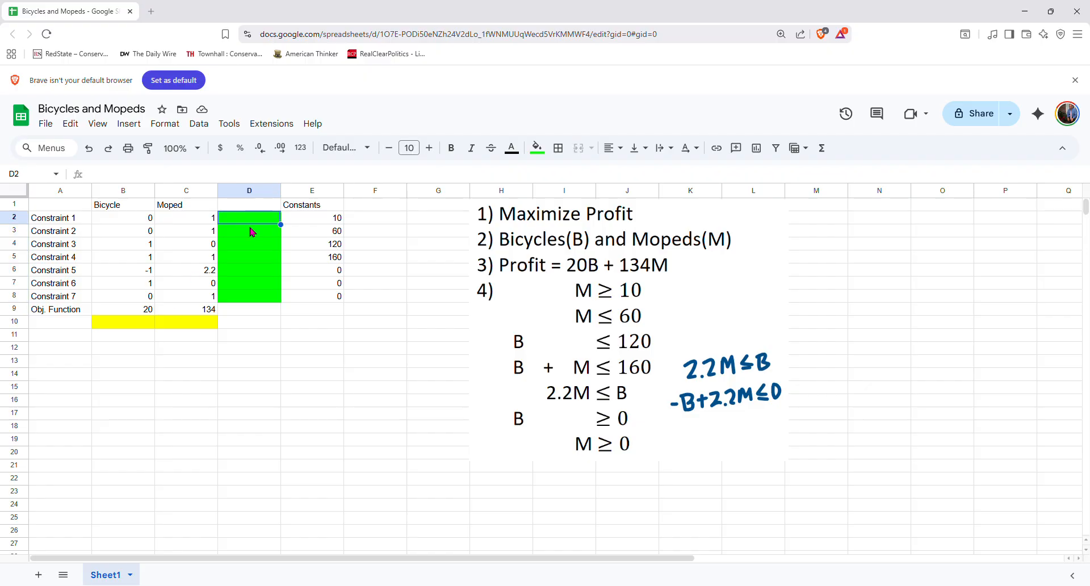
pyautogui.write('=')
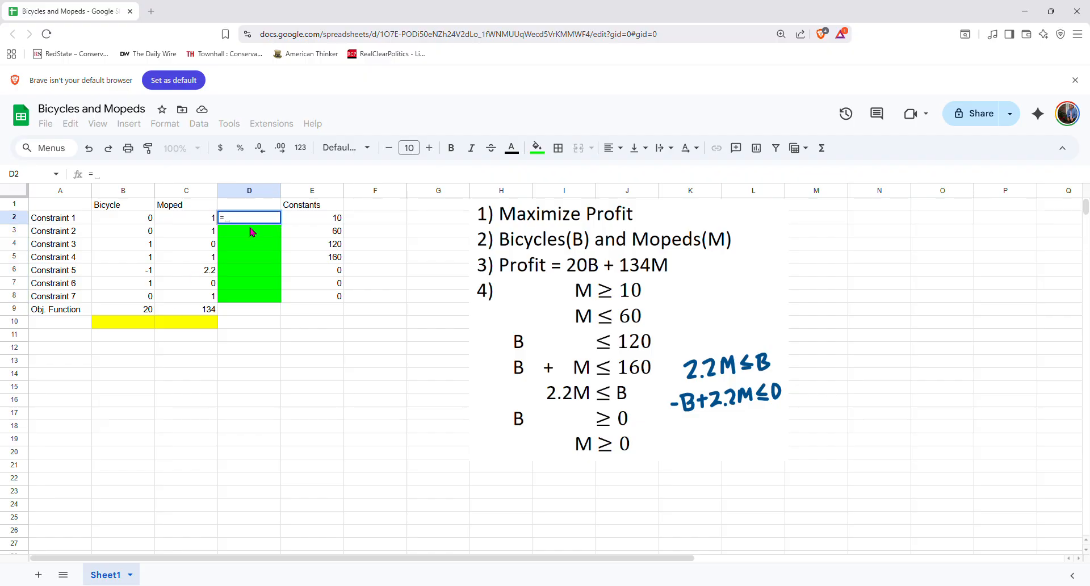
pyautogui.click(138, 225)
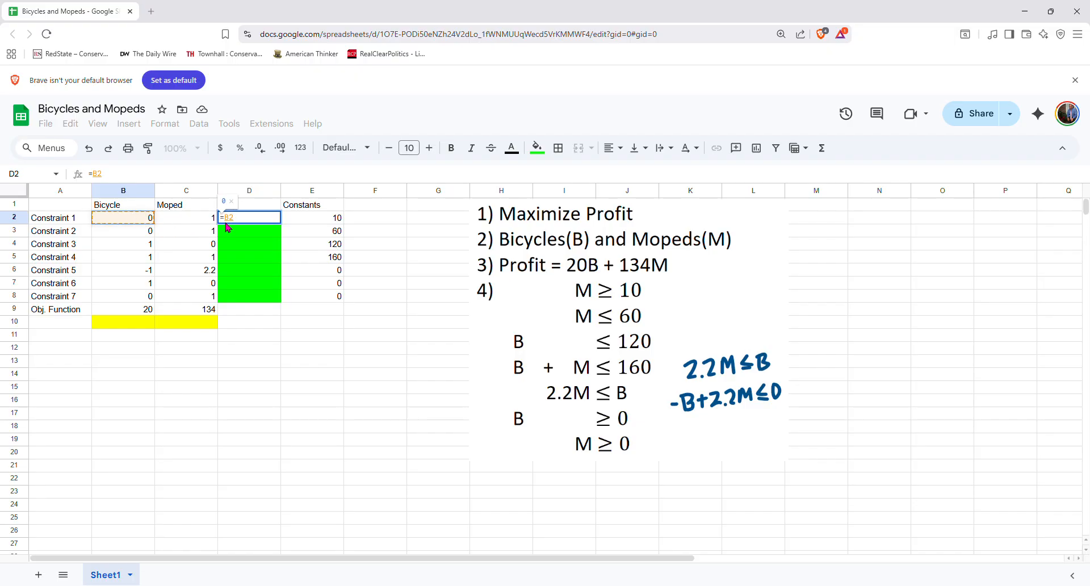
pyautogui.write('*')
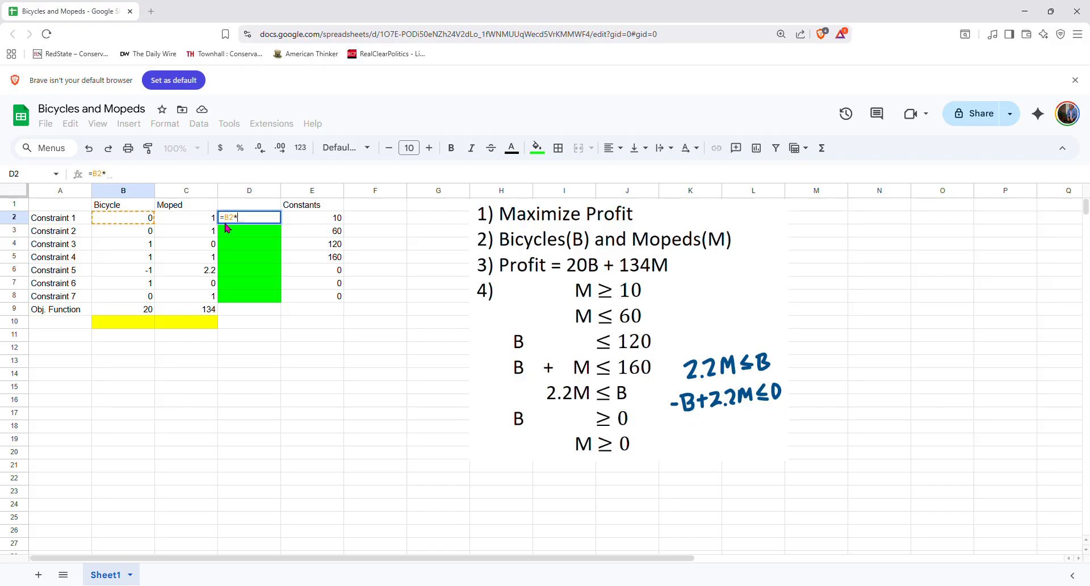
pyautogui.click(126, 327)
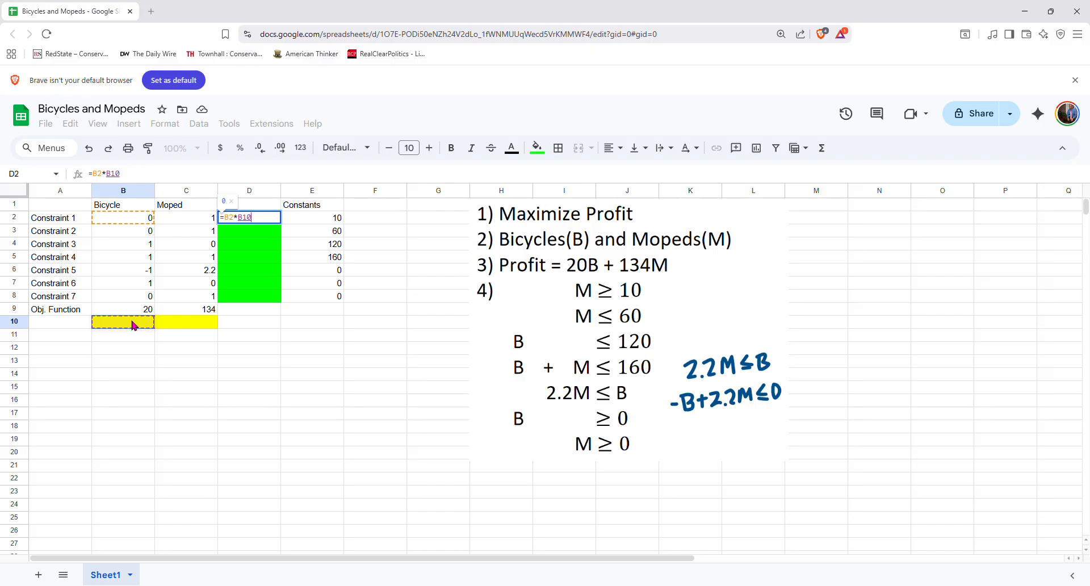
pyautogui.write('+')
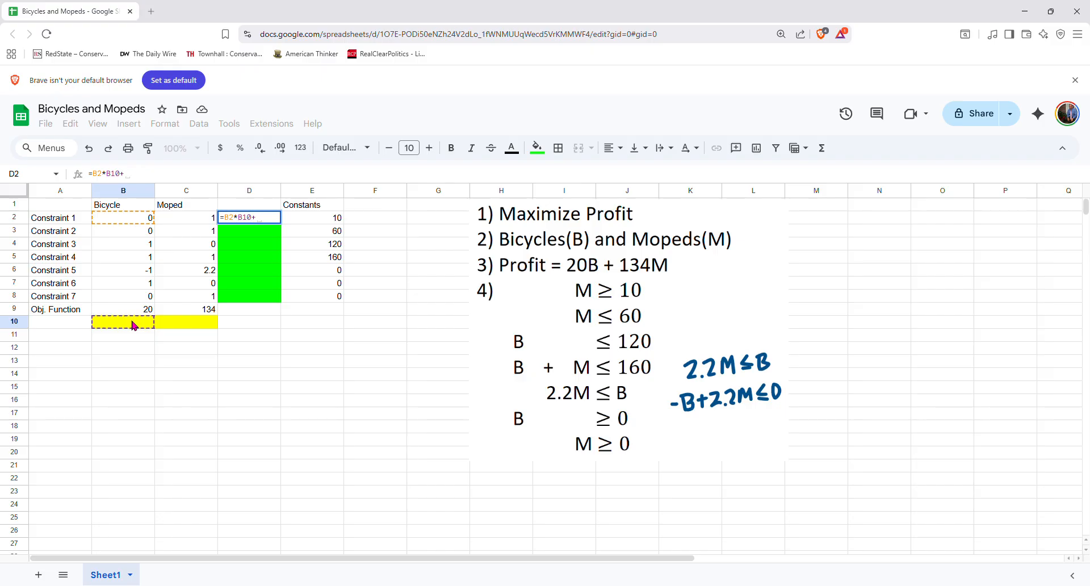
pyautogui.click(195, 223)
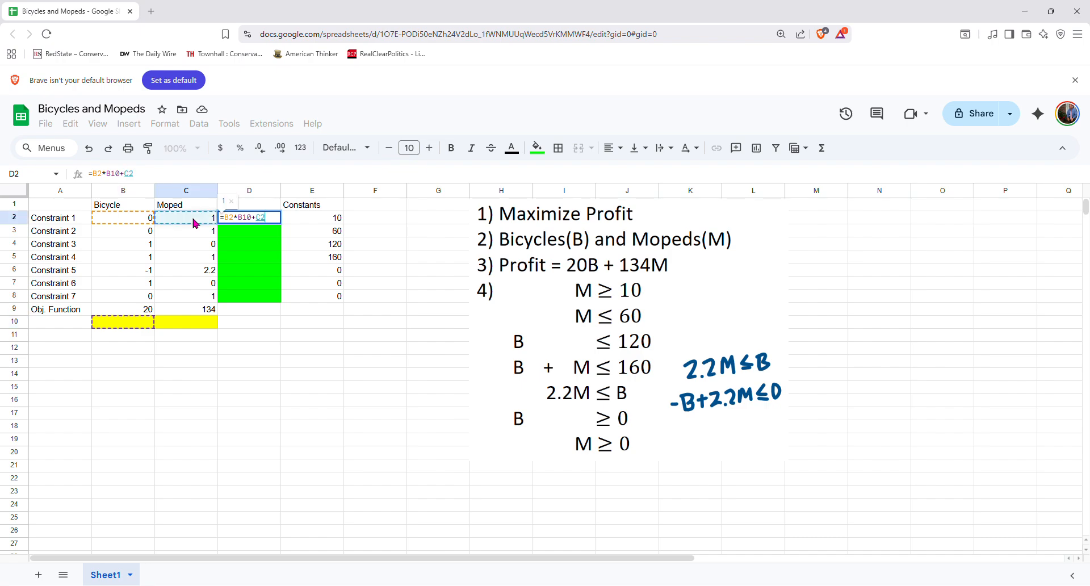
pyautogui.write('*')
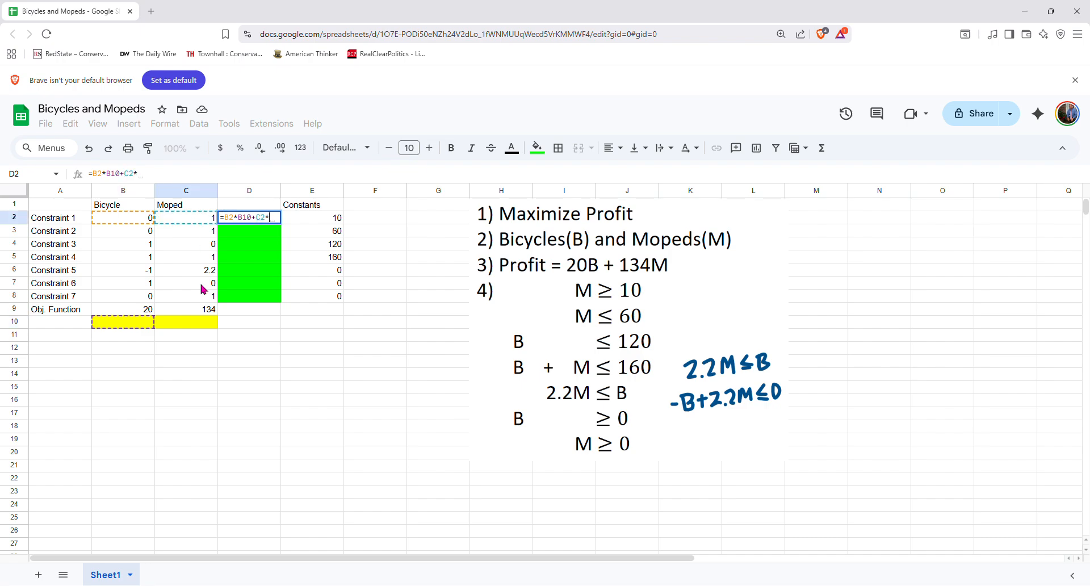
pyautogui.click(193, 331)
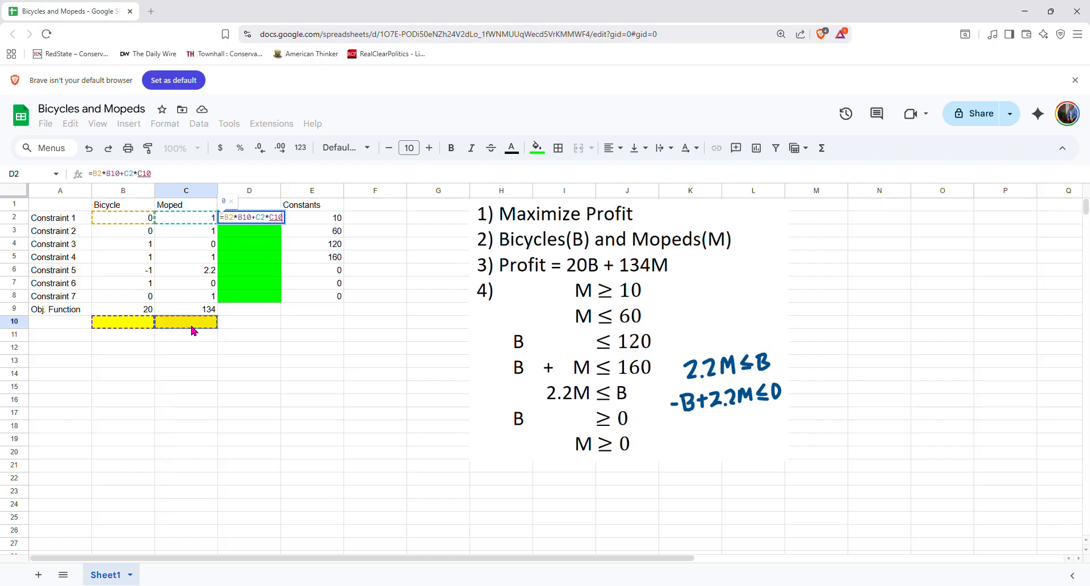
pyautogui.click(251, 219)
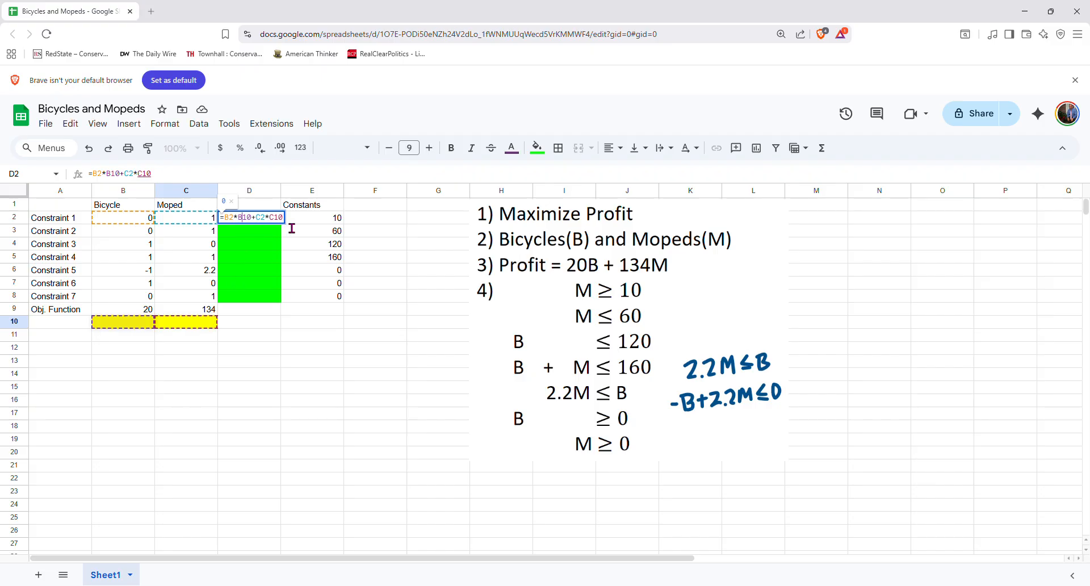
pyautogui.press('F4')
pyautogui.press('F4')
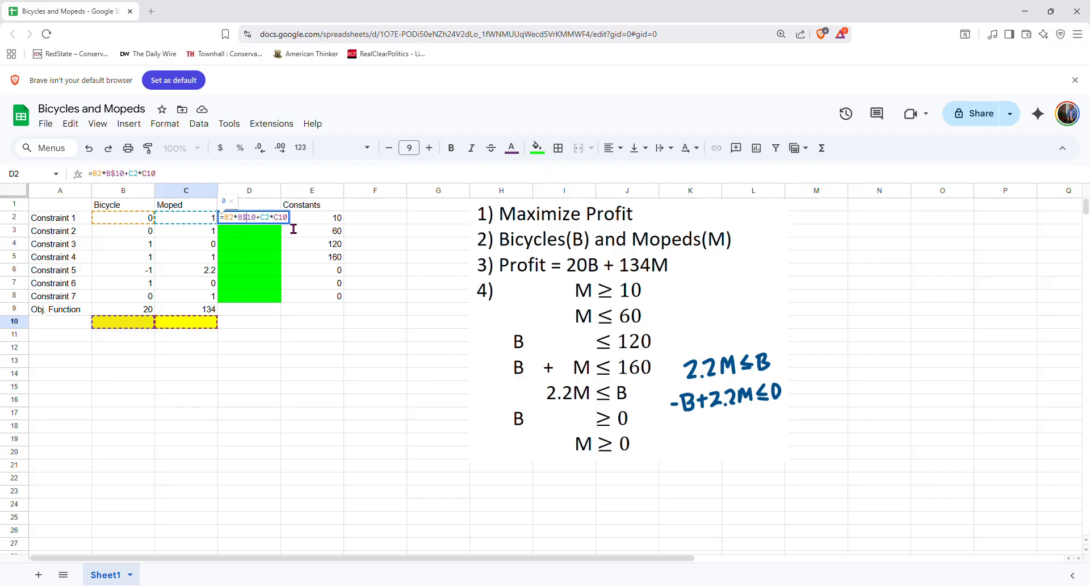
pyautogui.click(282, 219)
pyautogui.write('$')
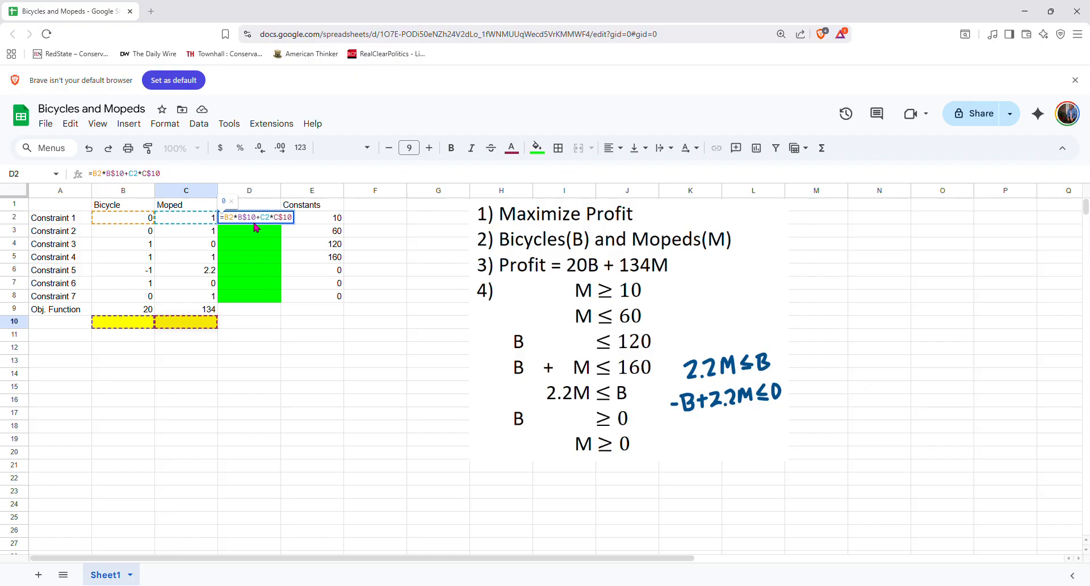
pyautogui.hotkey('ctrl', 'Return')
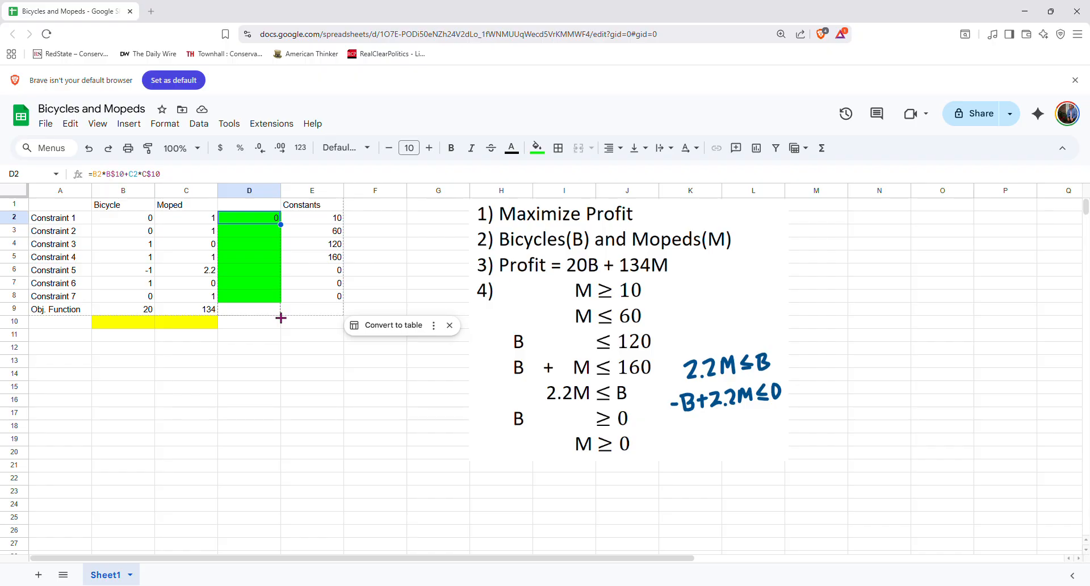
pyautogui.moveTo(281, 317); pyautogui.dragTo(281, 316)
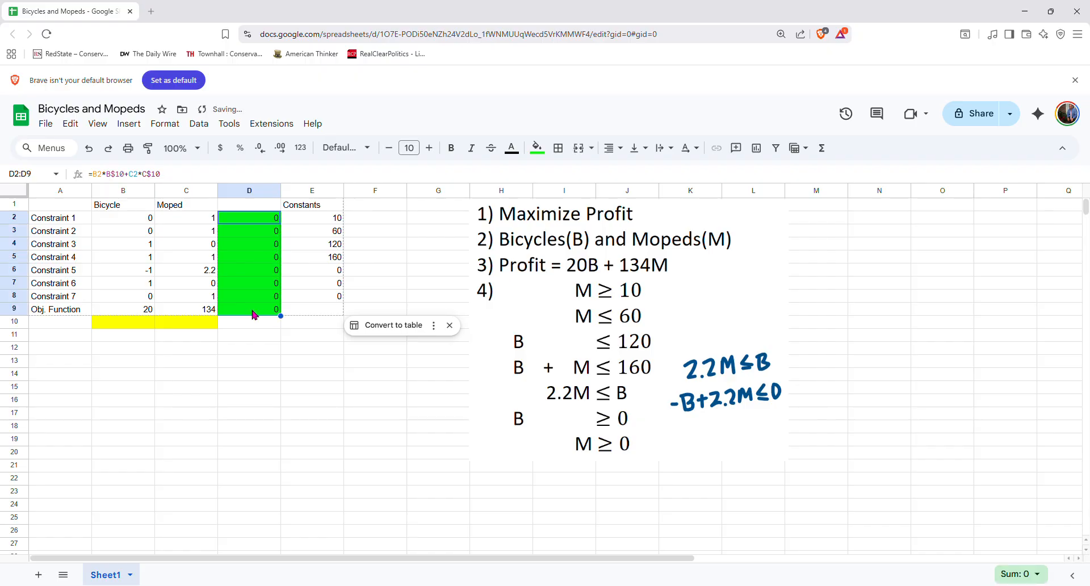
# Shade the objective cell D9 cyan
pyautogui.click(258, 312)
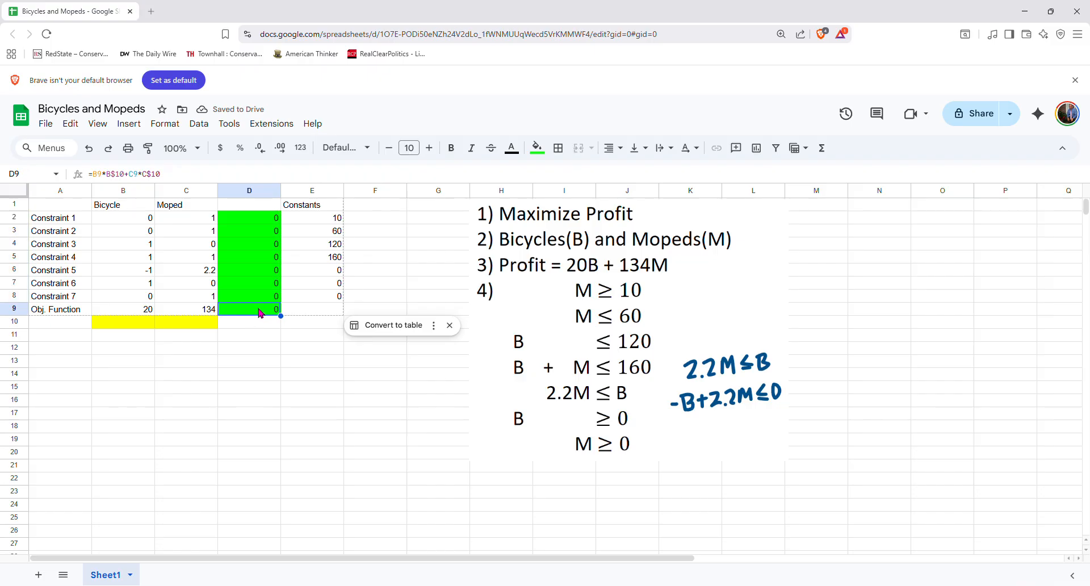
pyautogui.click(539, 149)
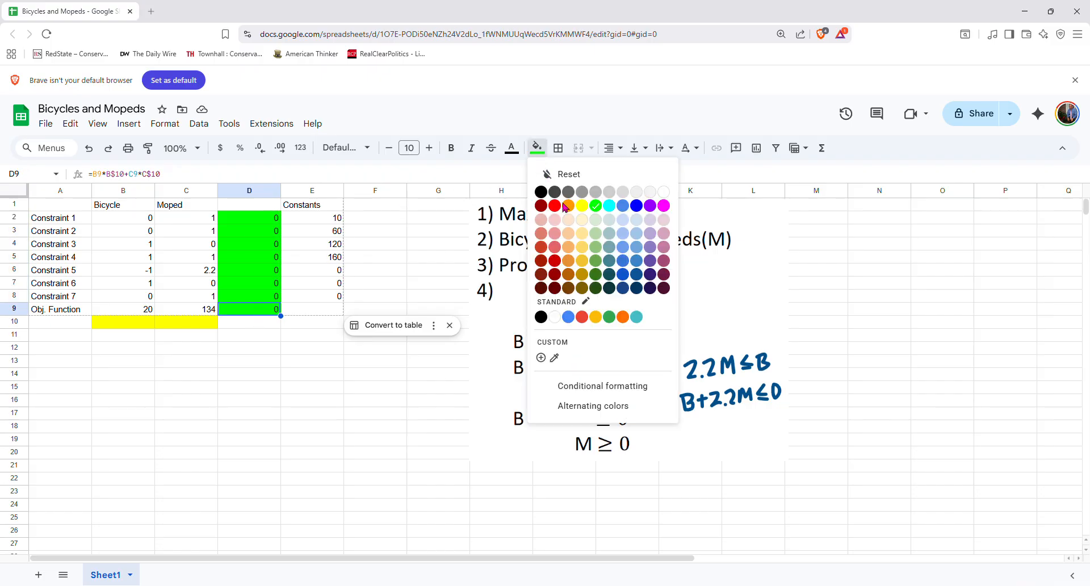
pyautogui.click(610, 205)
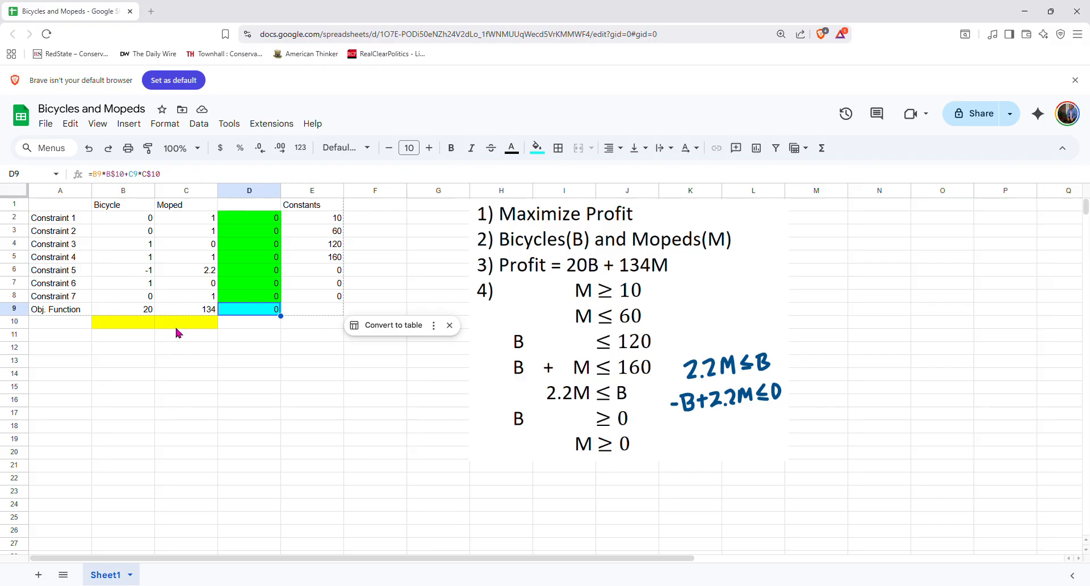
# Open the OpenSolver sidebar
pyautogui.click(271, 125)
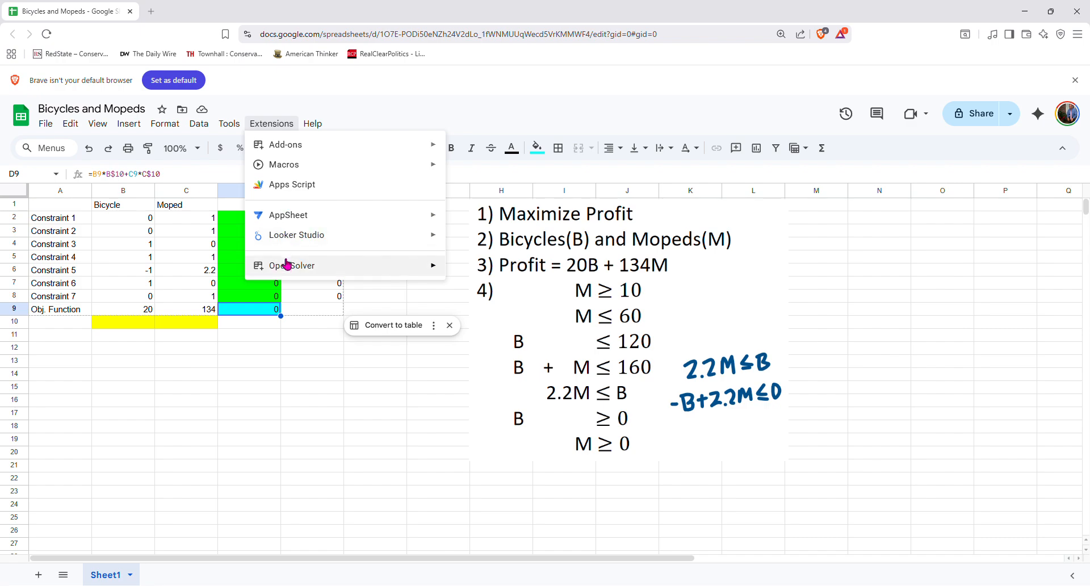
pyautogui.moveTo(285, 269)
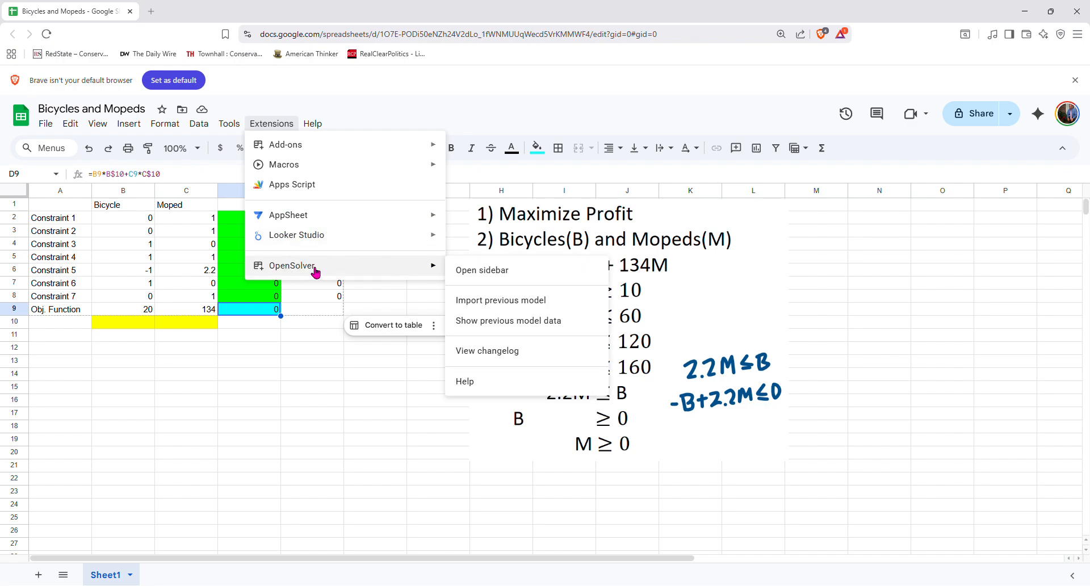
pyautogui.click(473, 272)
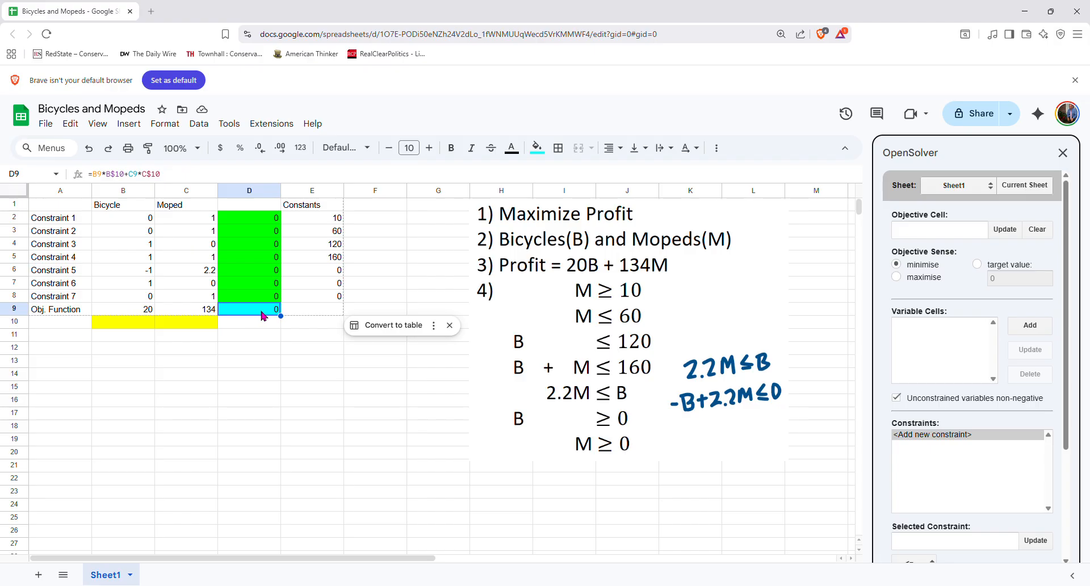
# Set D9 as the objective cell and choose to maximise it
pyautogui.click(998, 231)
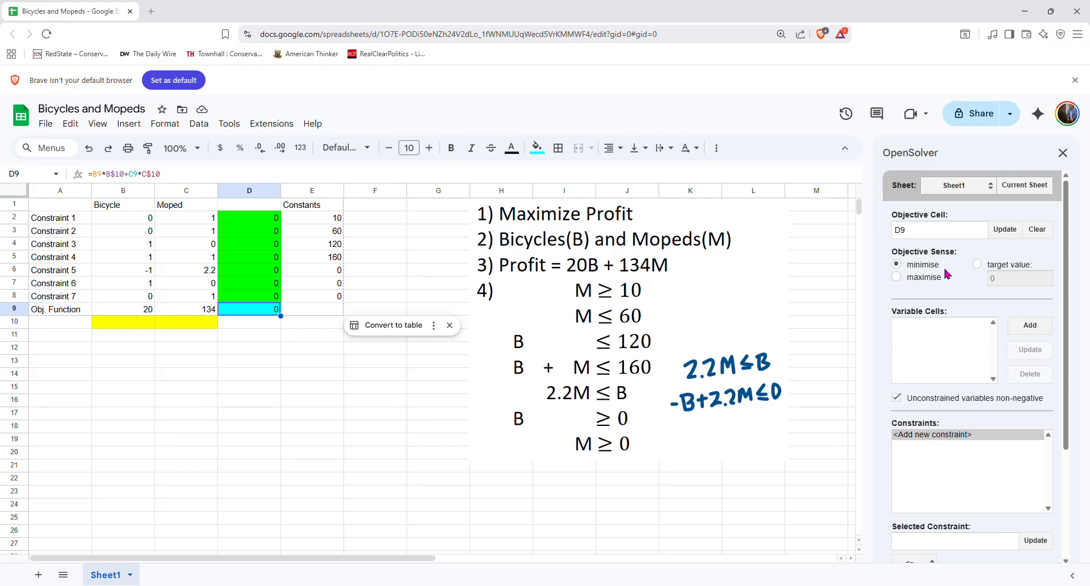
pyautogui.click(897, 278)
# Add B10:C10 as the variable cells
pyautogui.moveTo(113, 325); pyautogui.dragTo(192, 332)
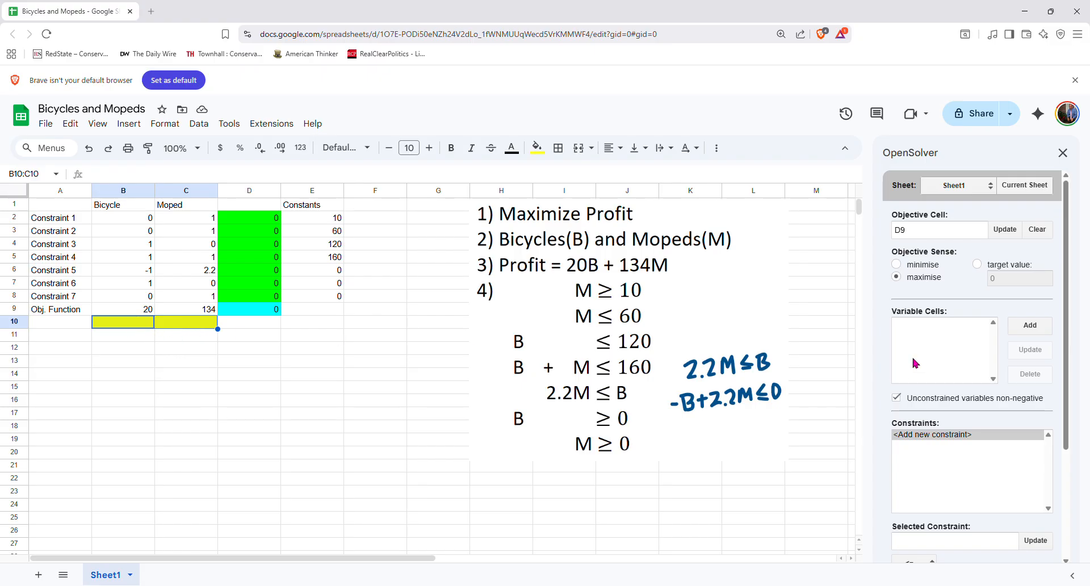
pyautogui.click(1031, 326)
pyautogui.moveTo(1069, 292); pyautogui.dragTo(1082, 388)
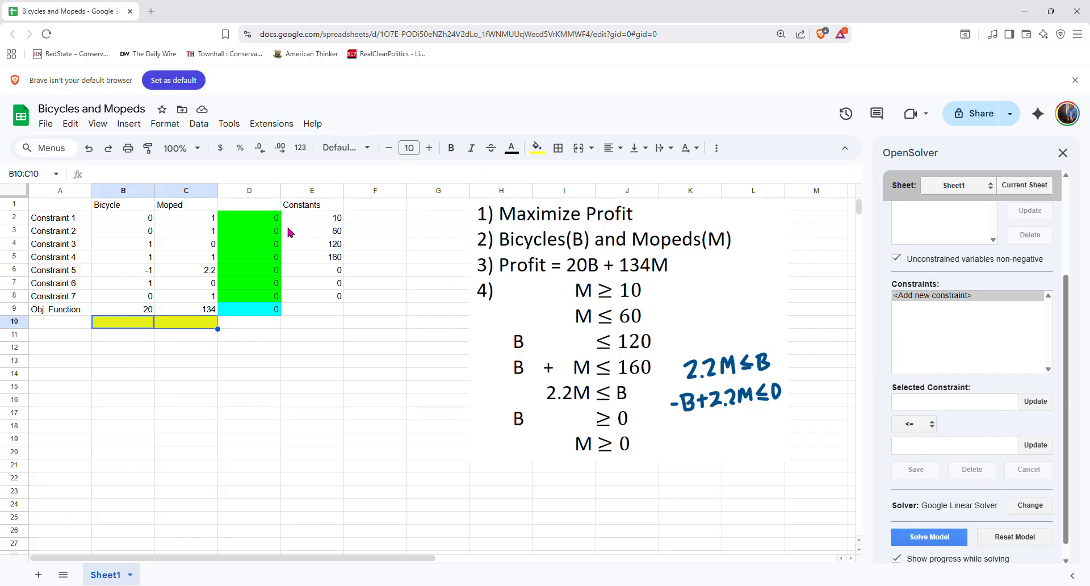
# Add the constraint D2 >= E2
pyautogui.click(271, 225)
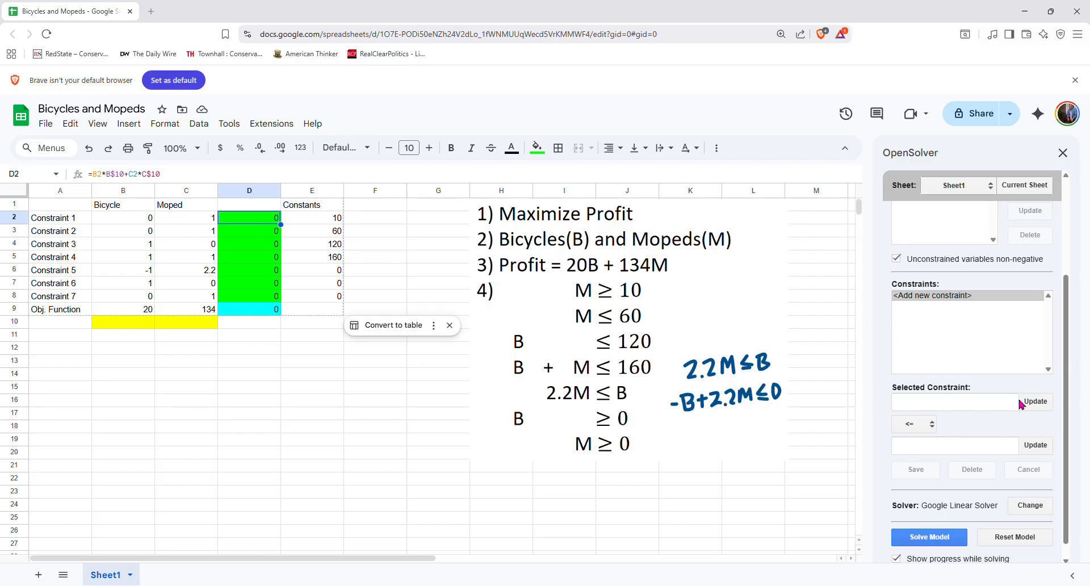
pyautogui.click(1035, 402)
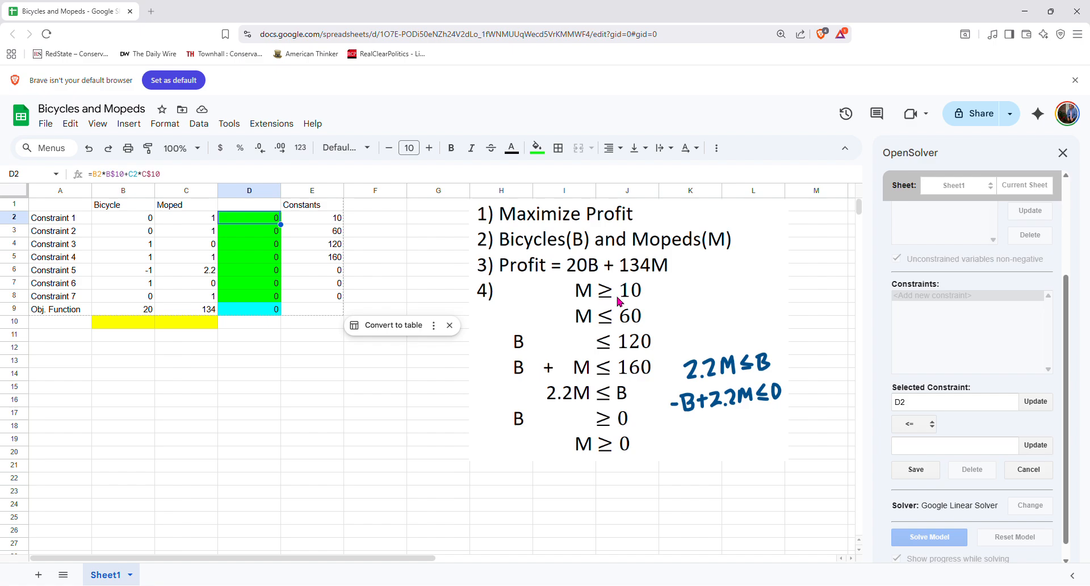
pyautogui.click(932, 427)
pyautogui.press('Down')
pyautogui.click(329, 222)
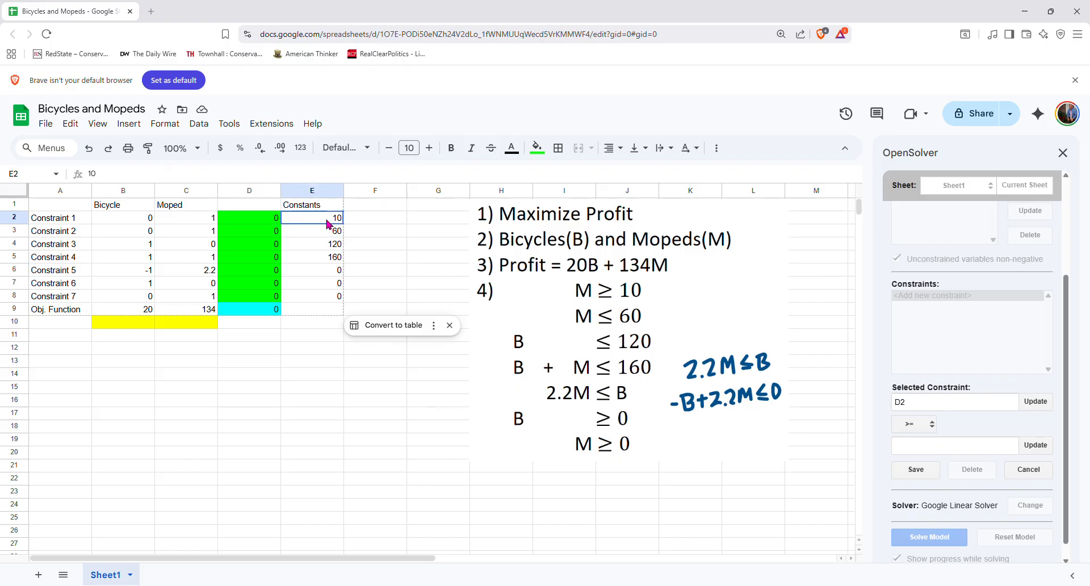
pyautogui.click(1033, 449)
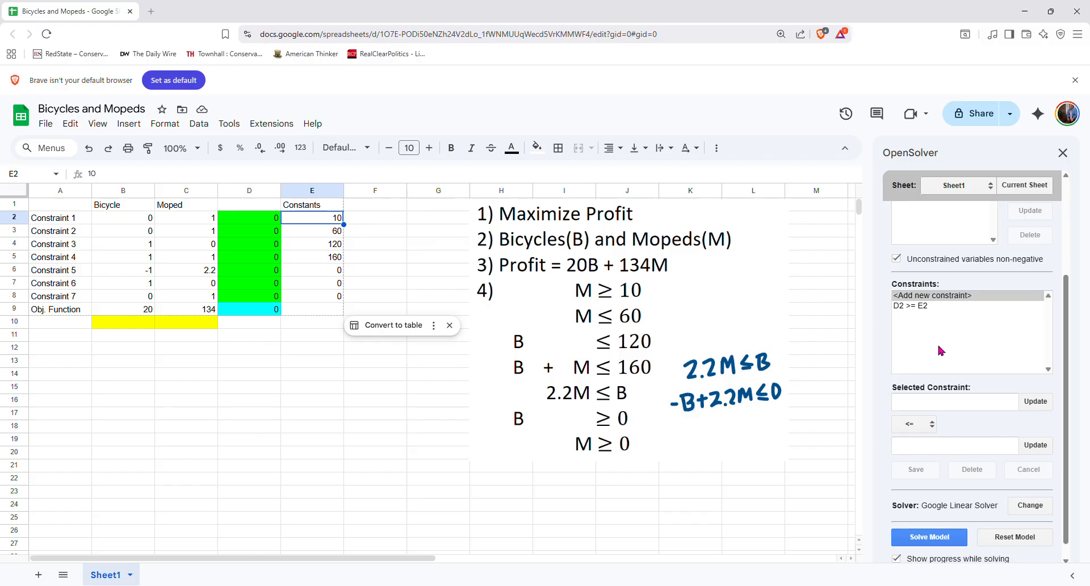
# Add the constraint D3 <= E3
pyautogui.click(261, 239)
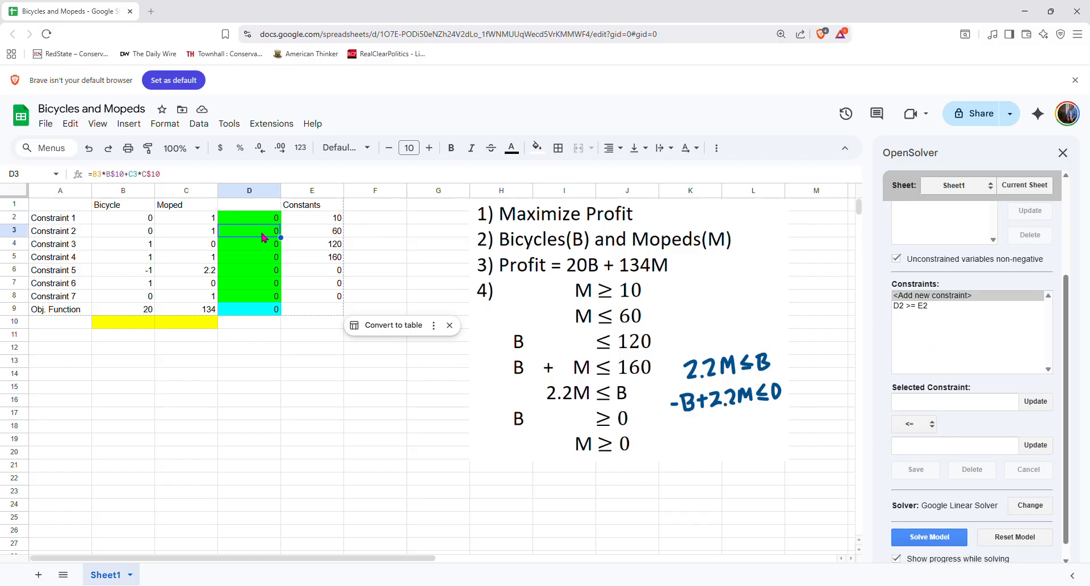
pyautogui.click(1036, 402)
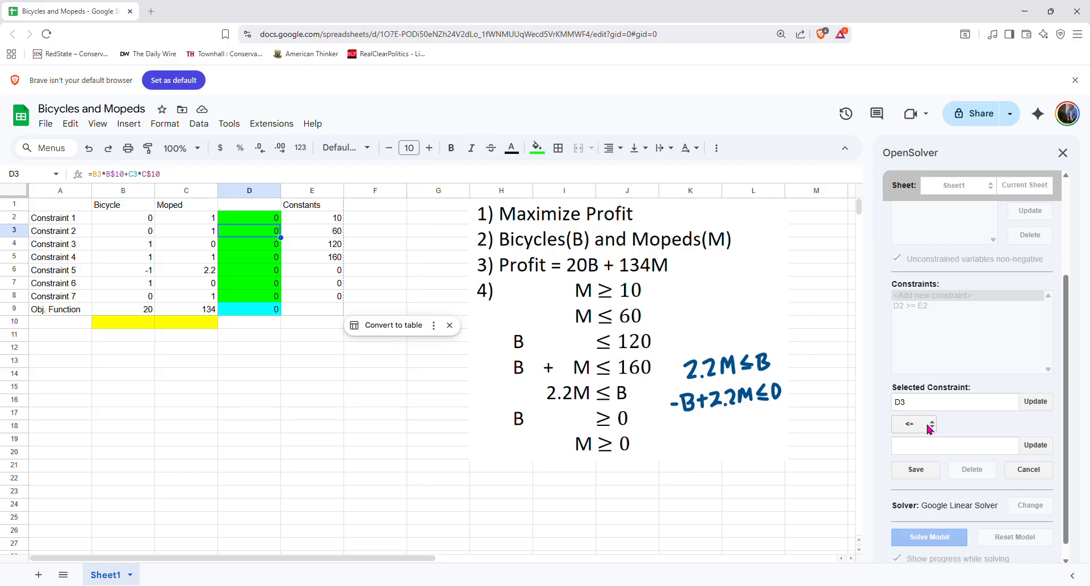
pyautogui.click(332, 234)
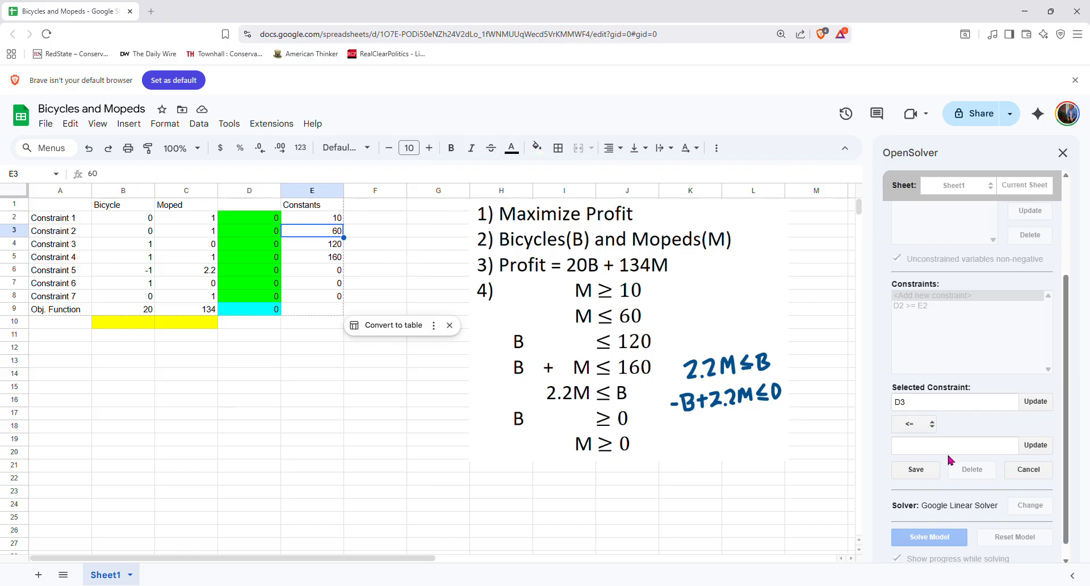
pyautogui.click(916, 469)
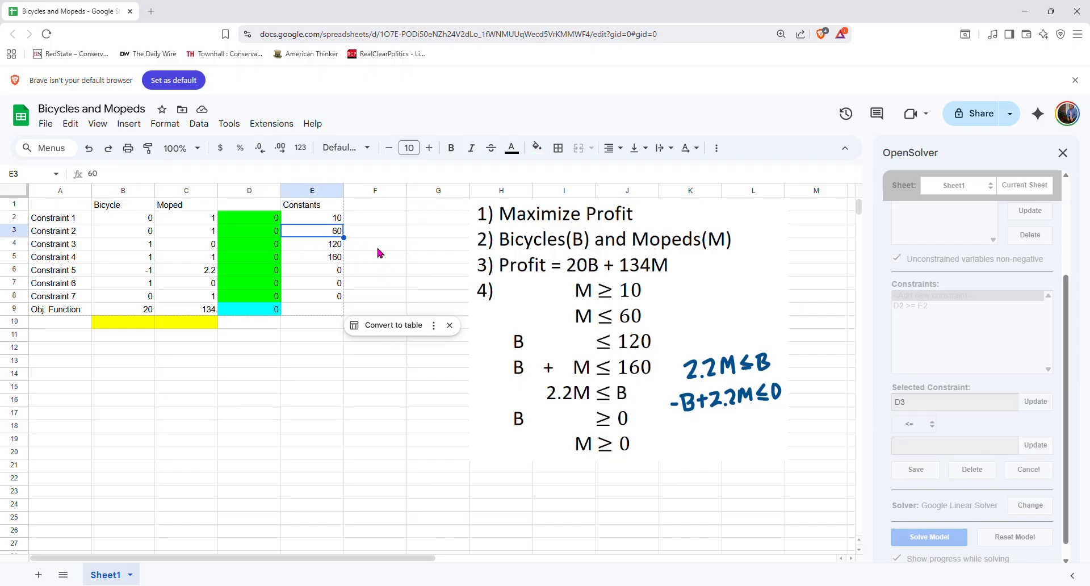
pyautogui.click(918, 471)
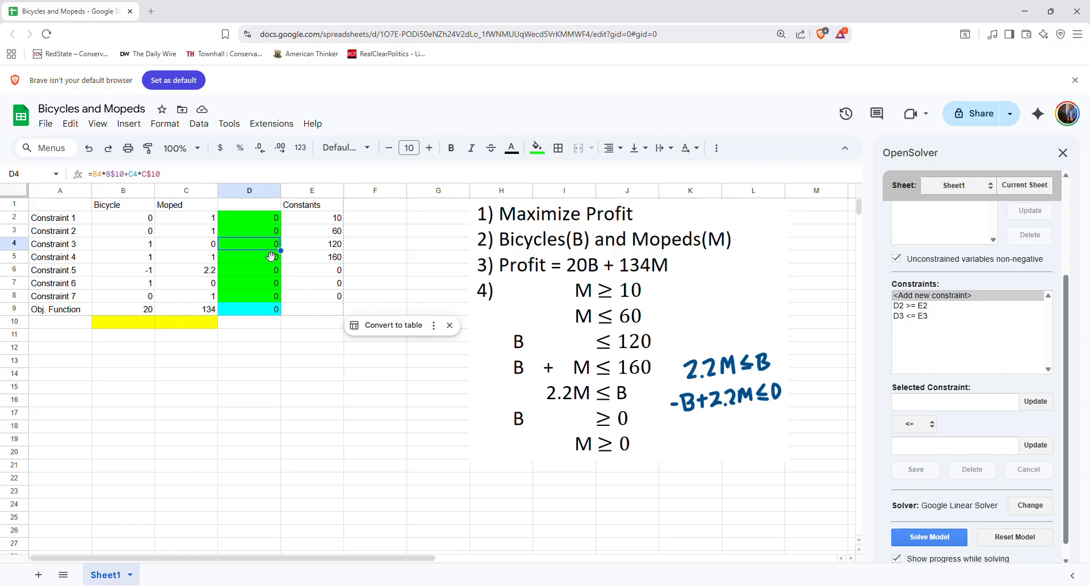
# Add the constraint D4 <= E4
pyautogui.click(1035, 403)
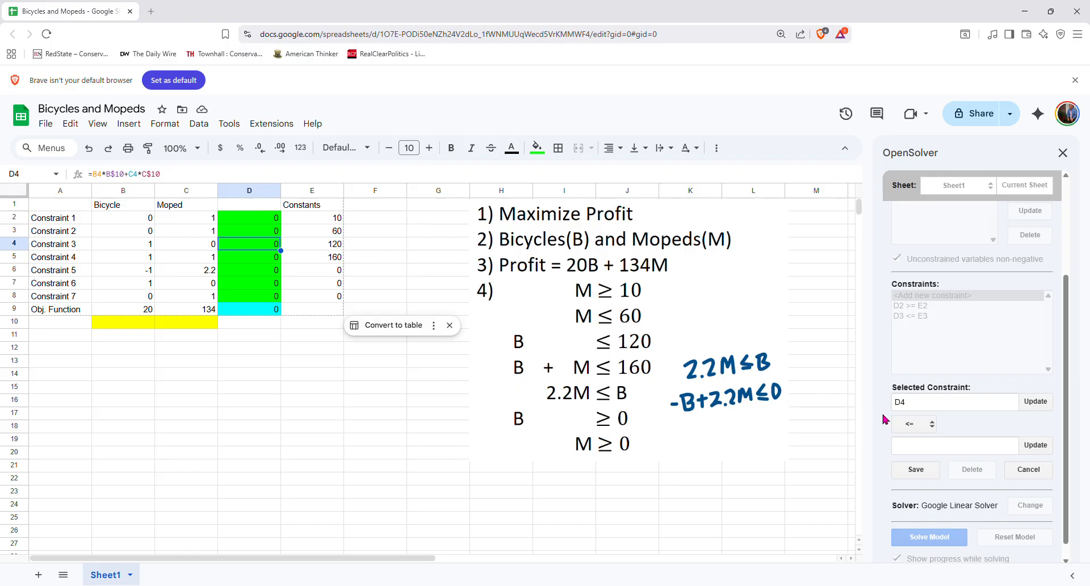
pyautogui.click(335, 244)
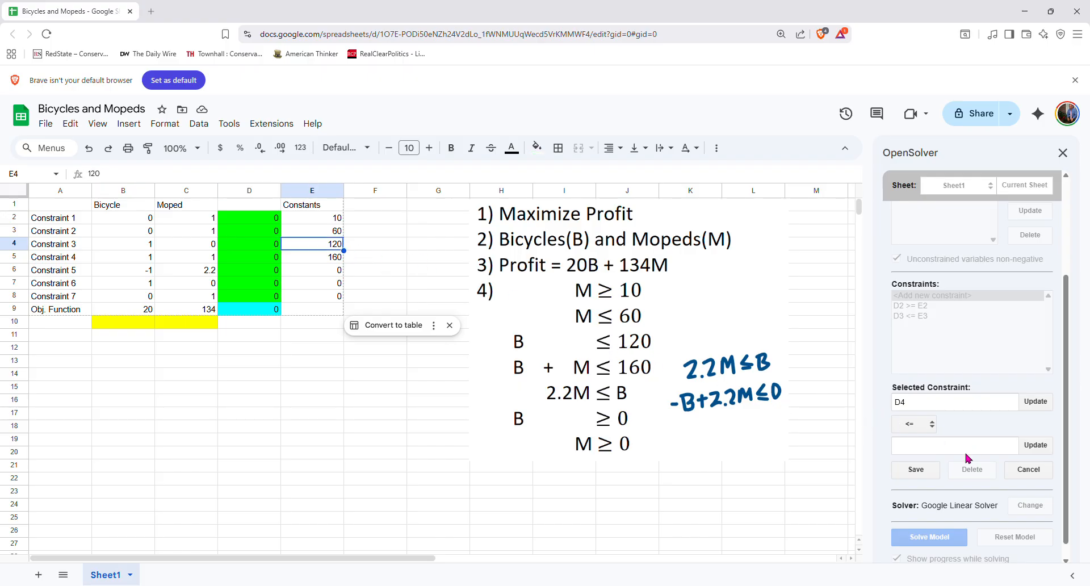
pyautogui.click(1033, 445)
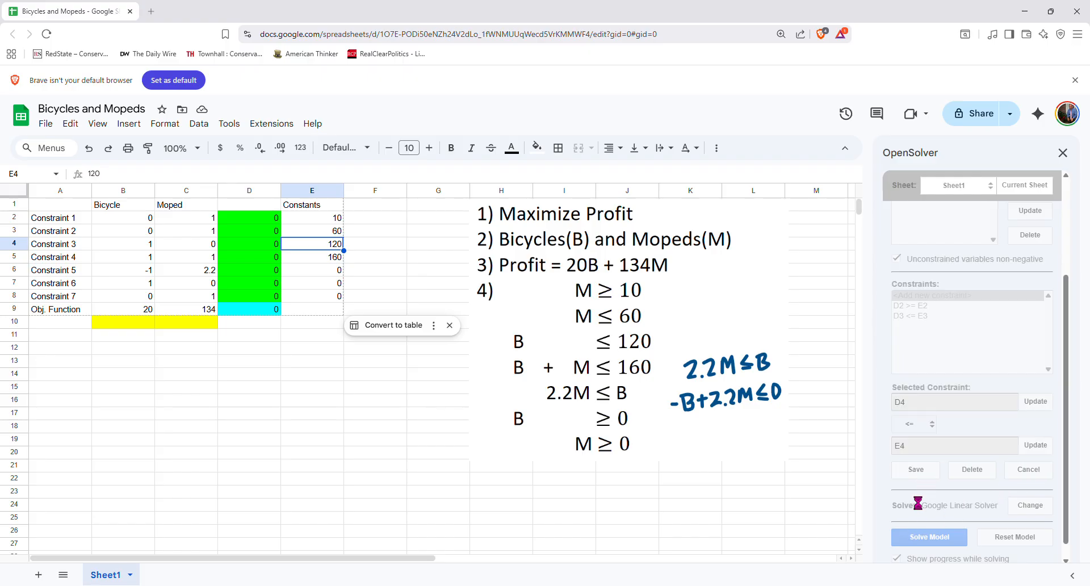
# Add the constraint D5 <= E5
pyautogui.click(262, 261)
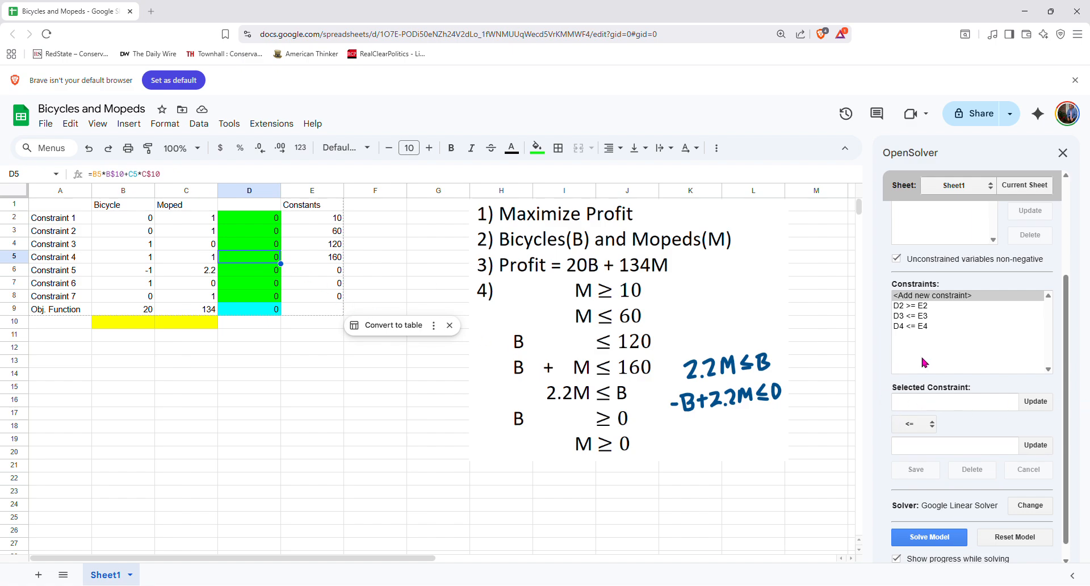
pyautogui.click(1042, 404)
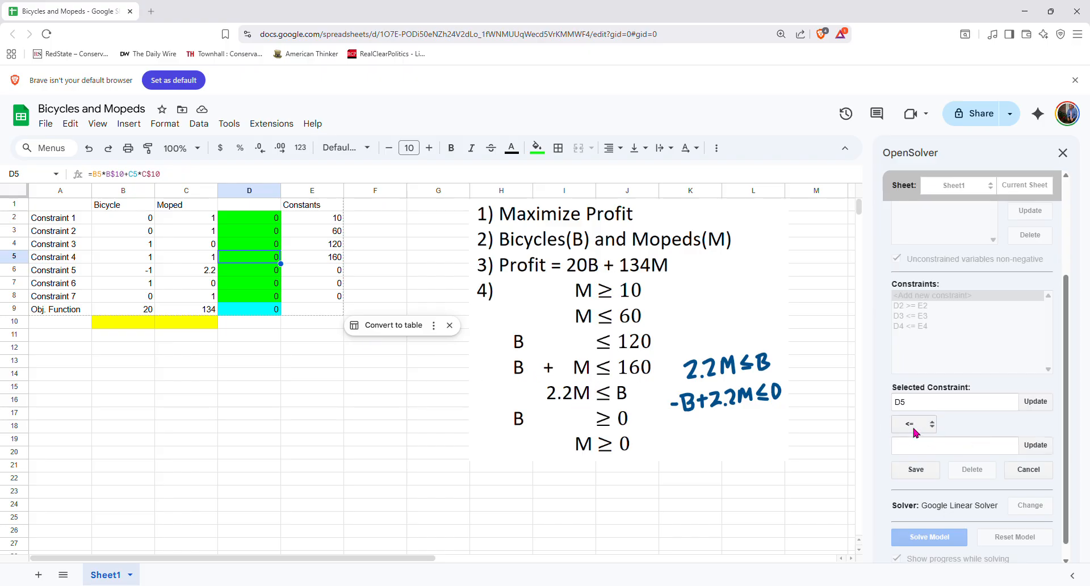
pyautogui.click(338, 259)
pyautogui.click(1036, 446)
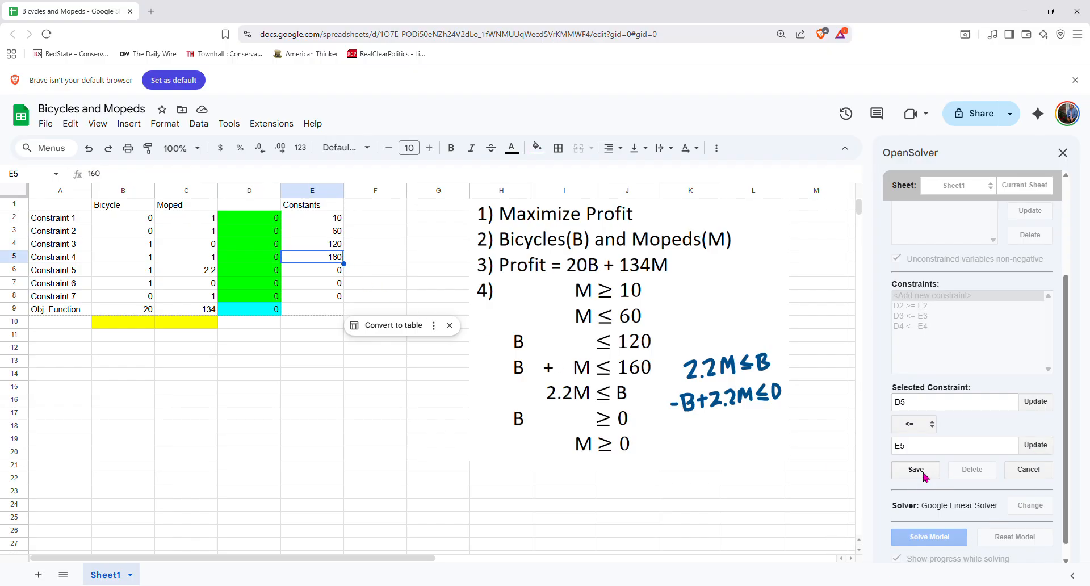
pyautogui.click(929, 476)
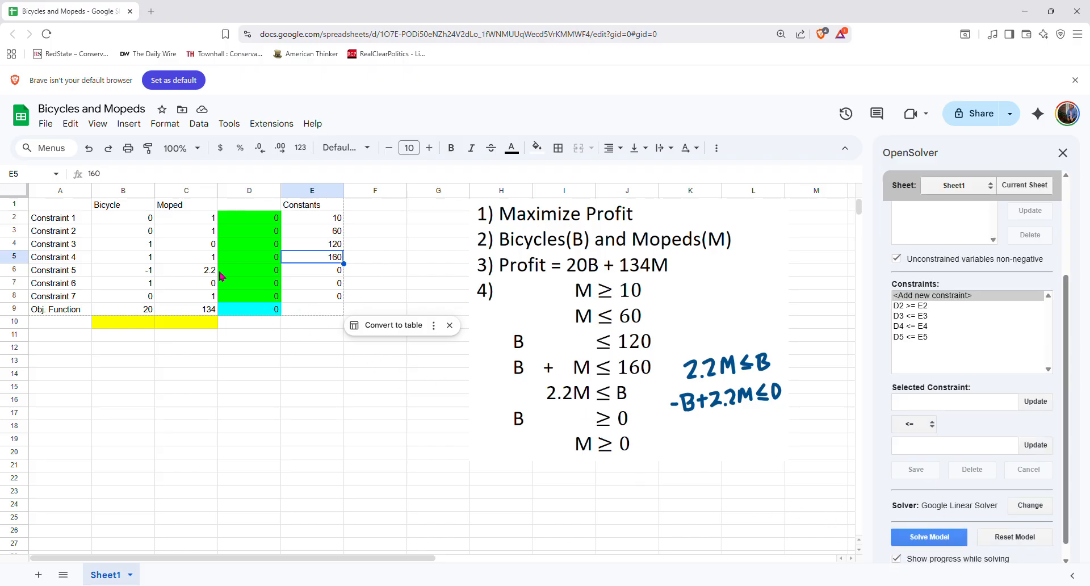
# Add the constraint D6 <= E6
pyautogui.click(252, 274)
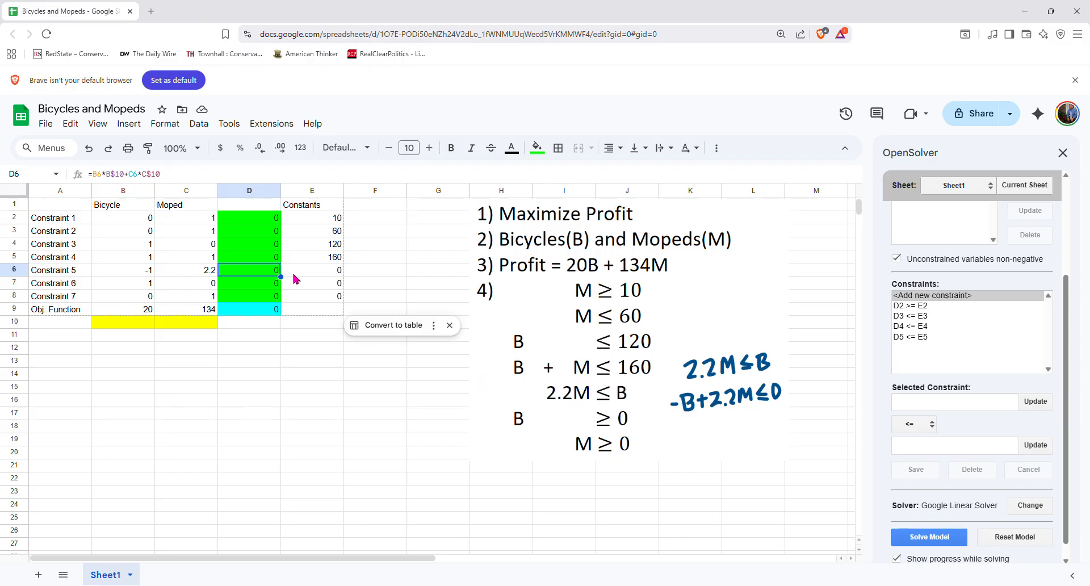
pyautogui.click(1038, 402)
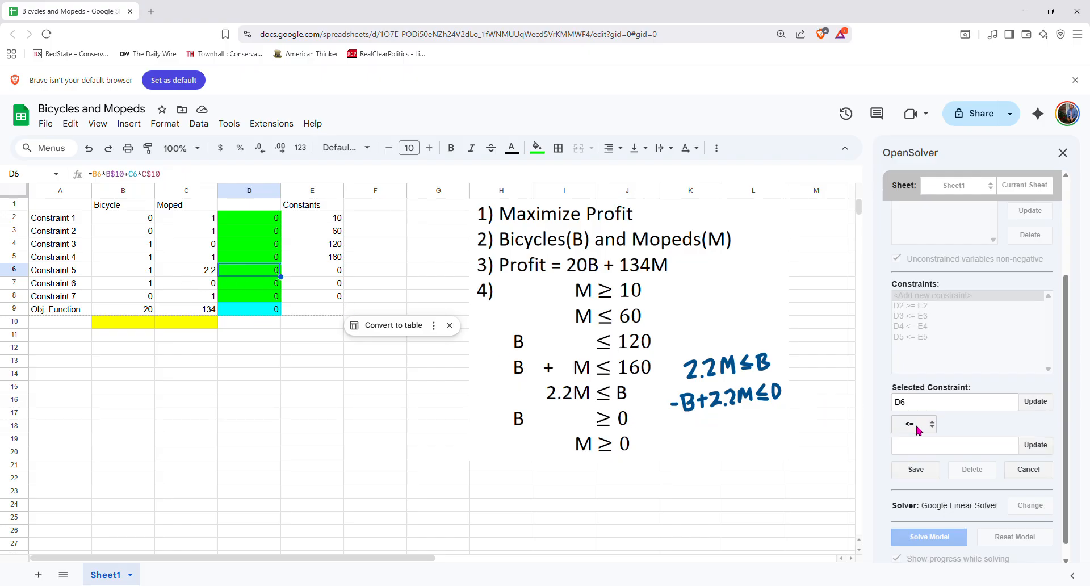
pyautogui.click(316, 270)
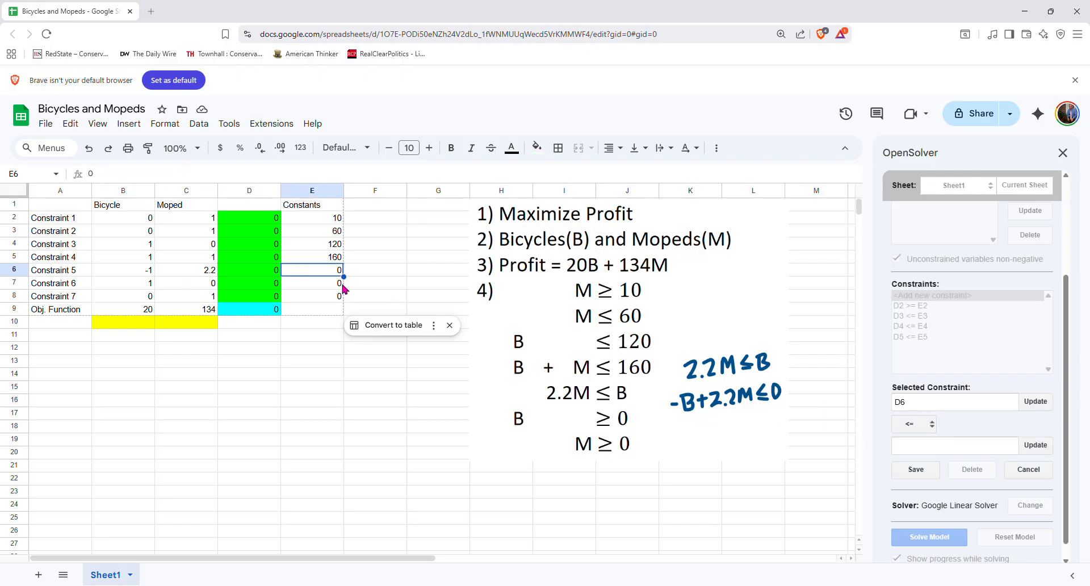
pyautogui.click(1035, 445)
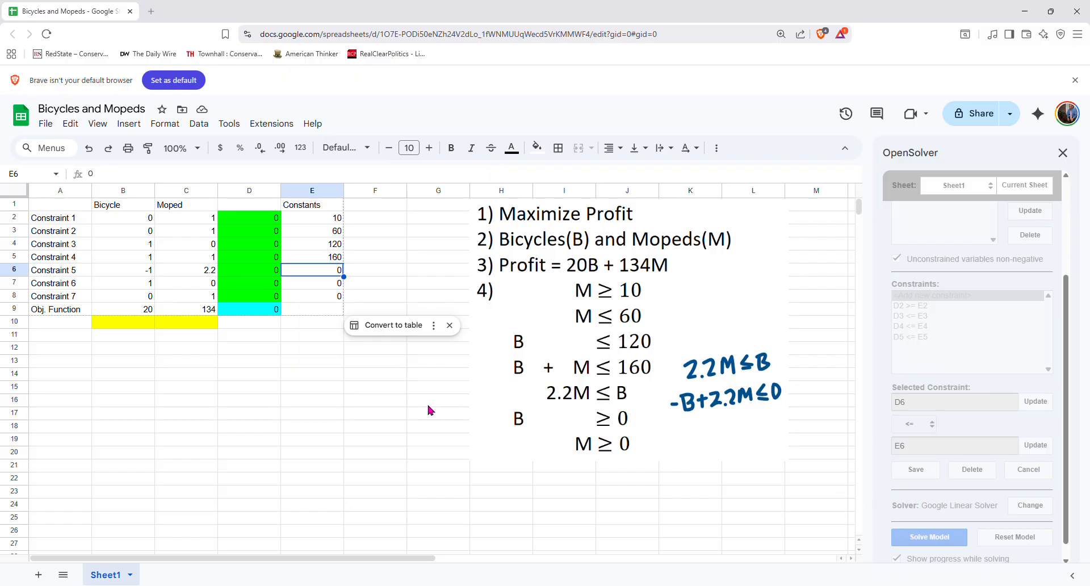
# Add the constraint D7 >= E7
pyautogui.click(263, 289)
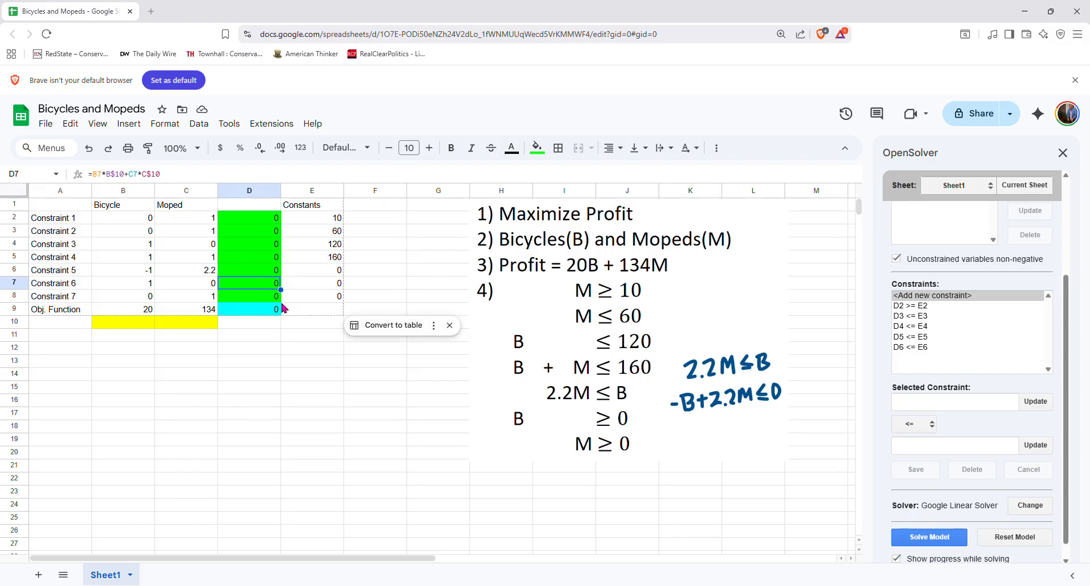
pyautogui.click(1036, 402)
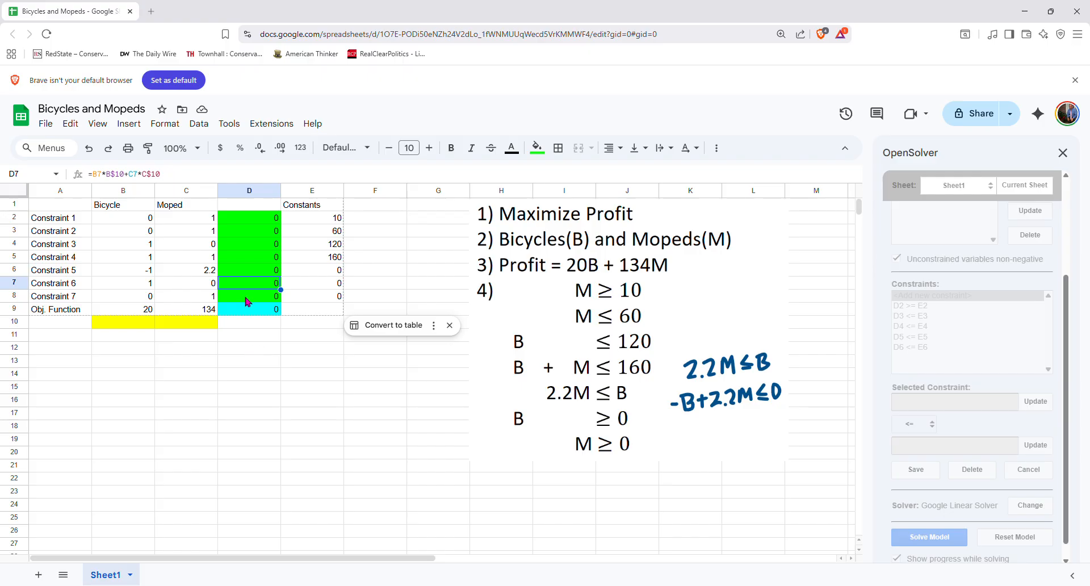
pyautogui.click(932, 425)
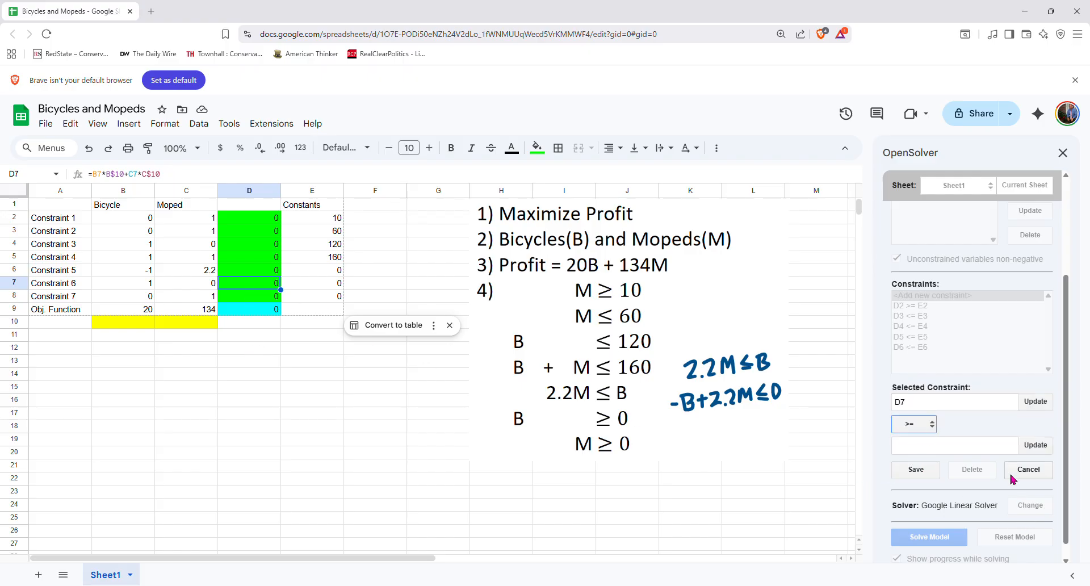
pyautogui.click(329, 282)
pyautogui.click(1036, 446)
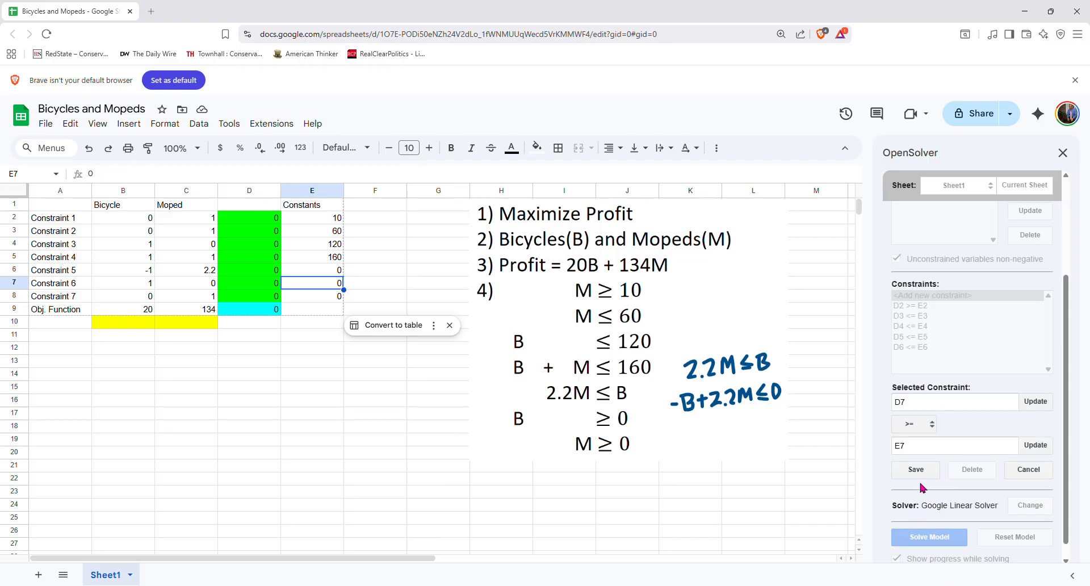
pyautogui.click(920, 474)
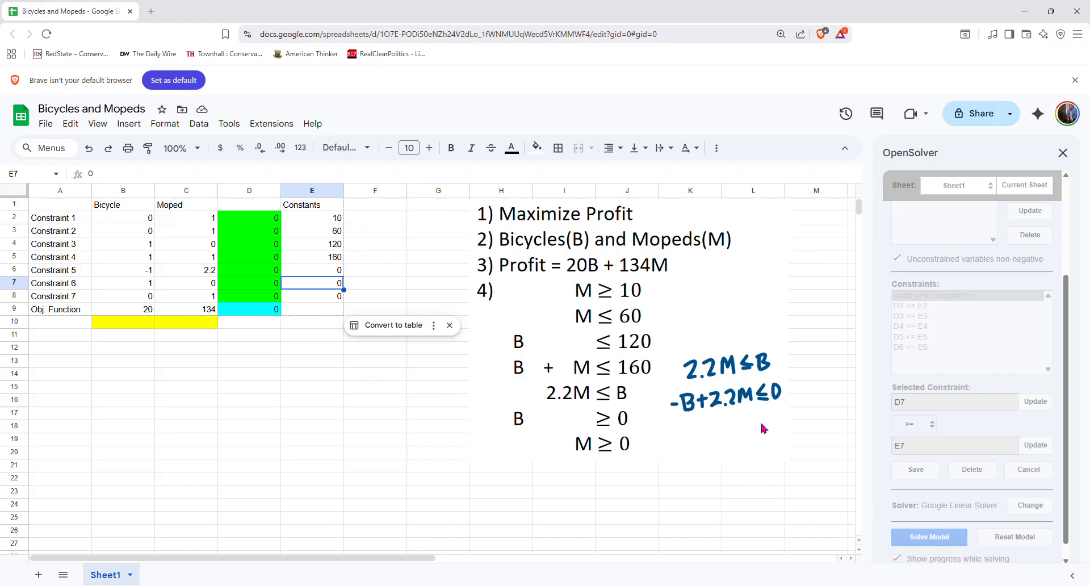
# Add the constraint D8 >= E8
pyautogui.click(265, 301)
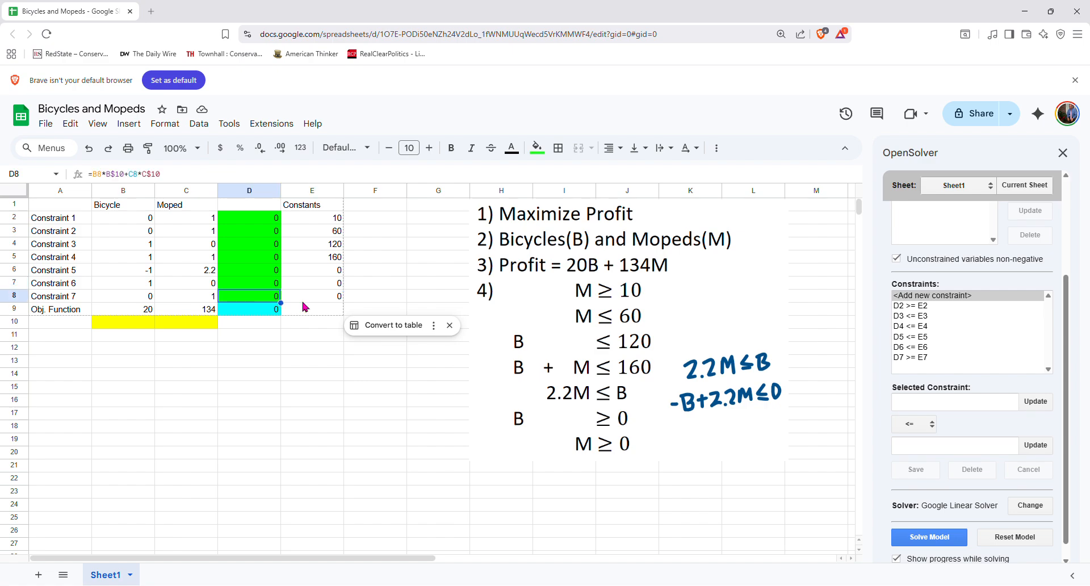
pyautogui.click(1035, 403)
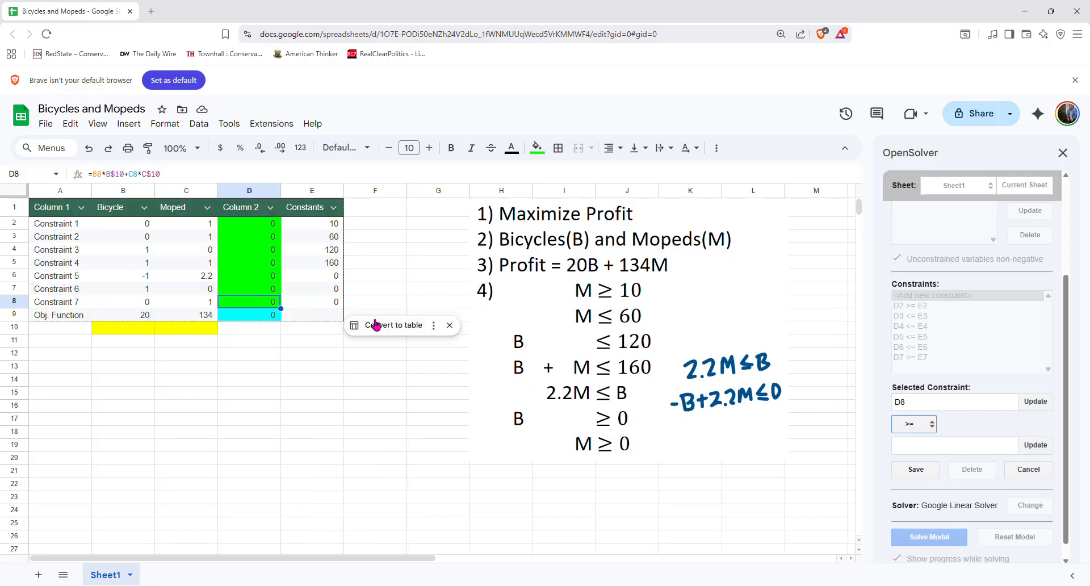
pyautogui.click(331, 296)
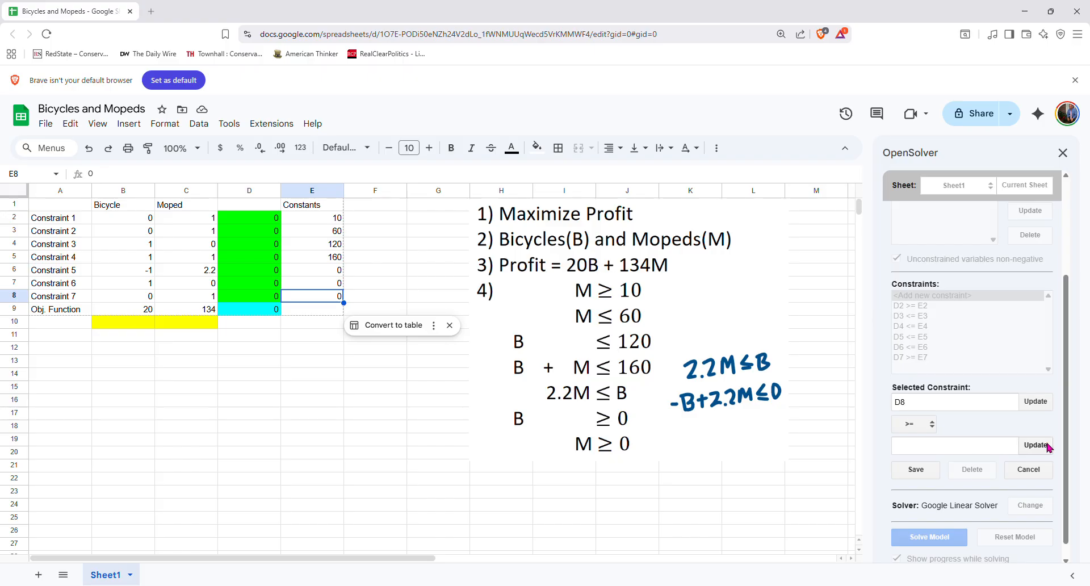
pyautogui.click(1035, 445)
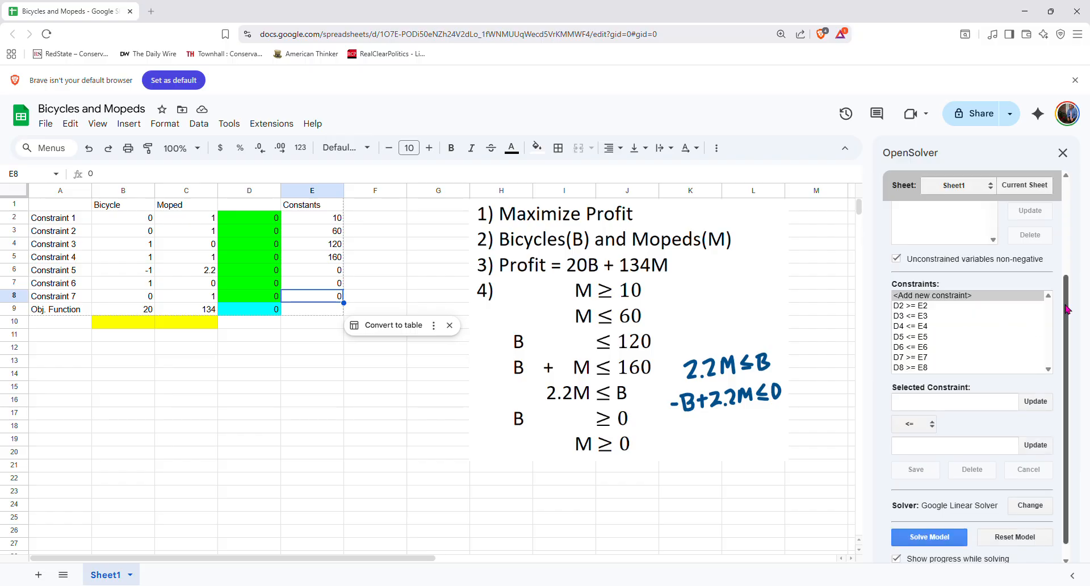
# Solve the model with the Google Linear Solver
pyautogui.scroll(-1, 1067, 310)
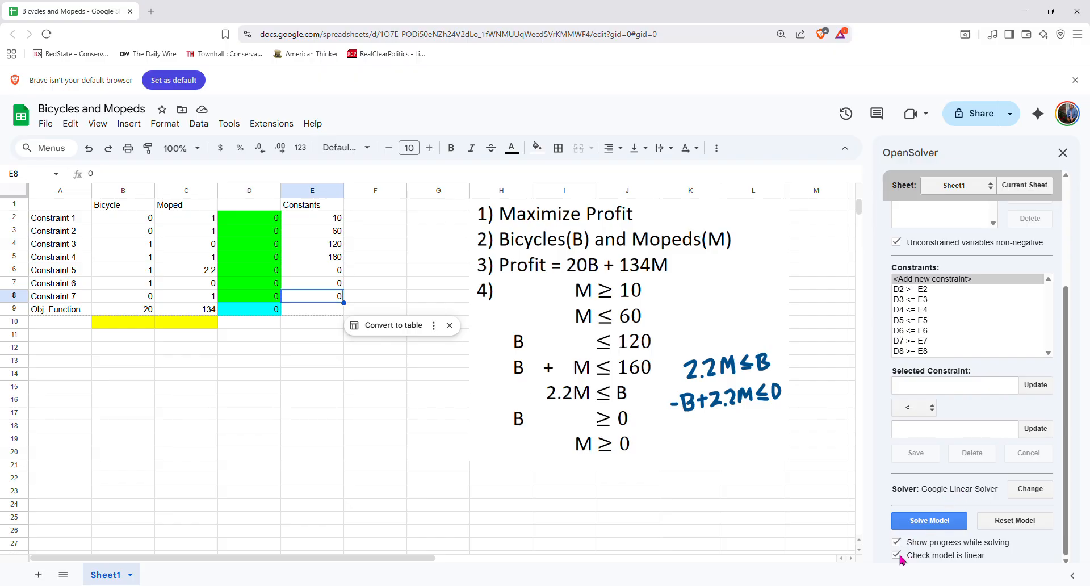
pyautogui.click(930, 521)
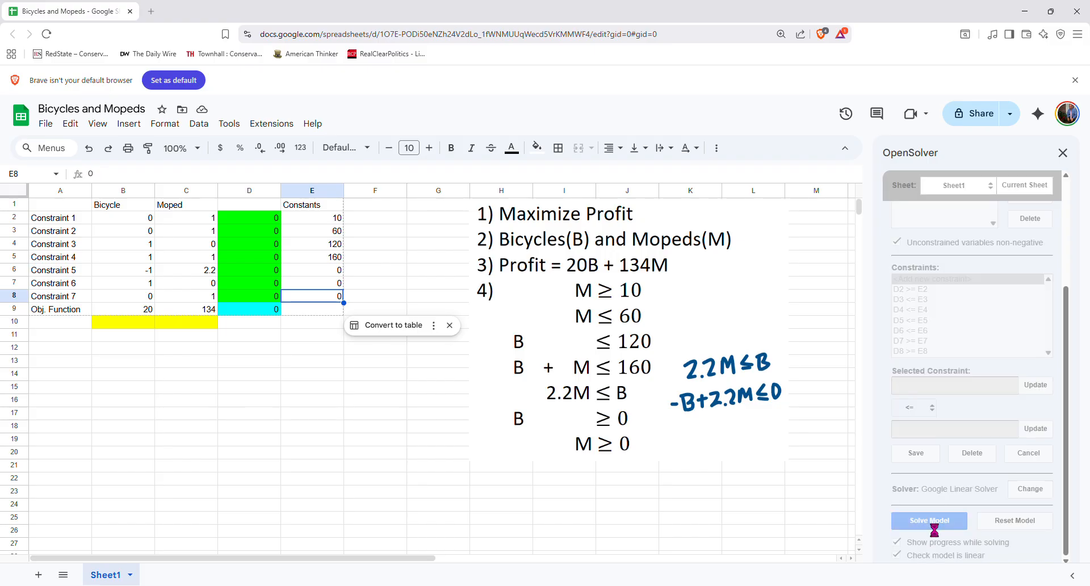